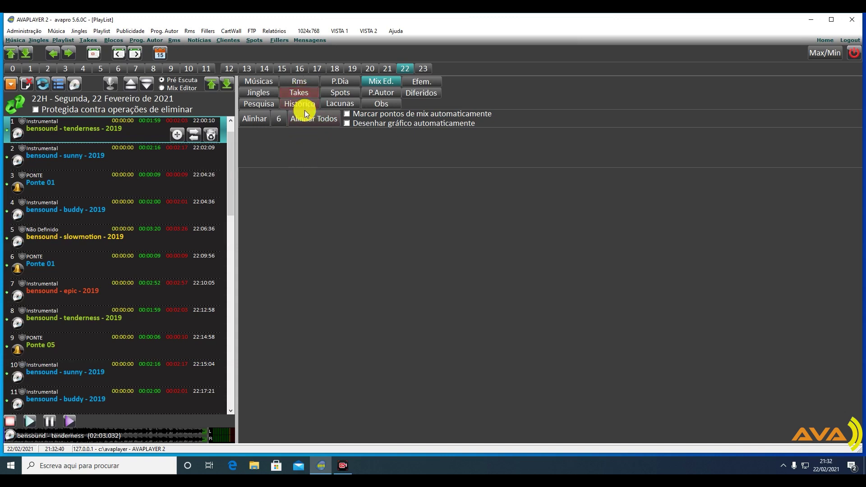
# Step: Show the Rms library, and view the audio files in the NOTICIAS folder on the desktop
pyautogui.click(303, 81)
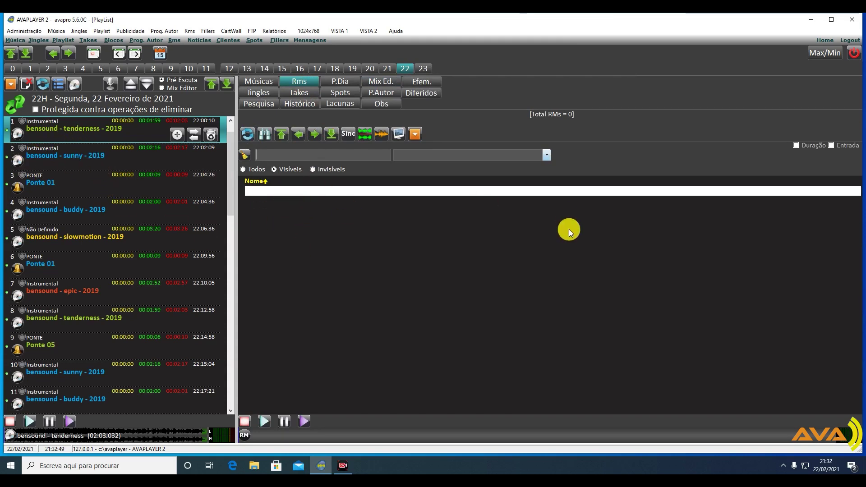
pyautogui.click(812, 22)
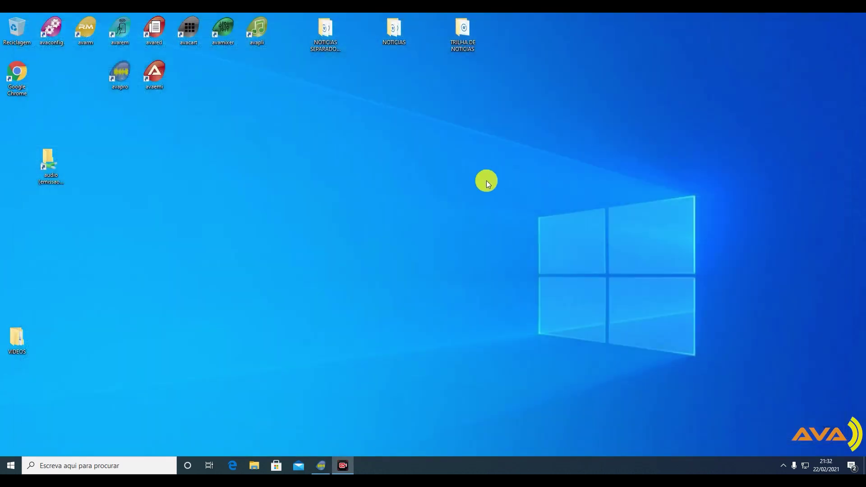
pyautogui.doubleClick(392, 39)
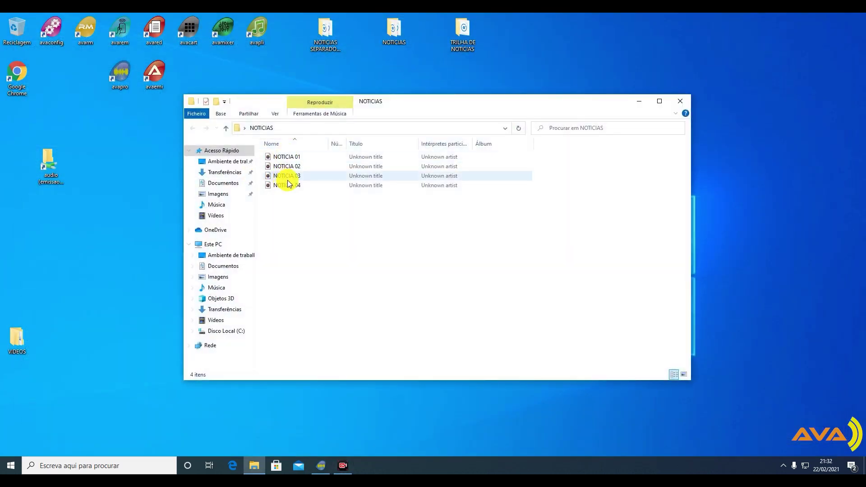
pyautogui.moveTo(331, 146); pyautogui.dragTo(396, 145)
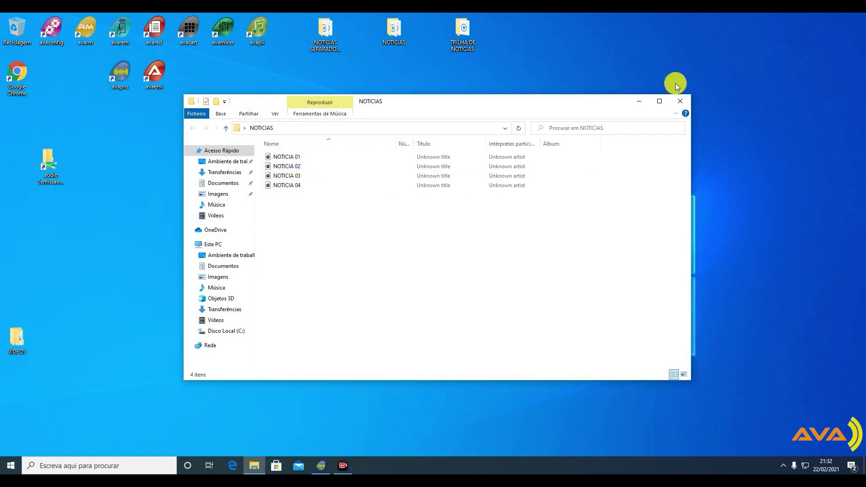
pyautogui.click(680, 101)
# Step: Copy the NOTICIAS folder from the desktop into the rms folder of the emissao audio share
pyautogui.rightClick(391, 38)
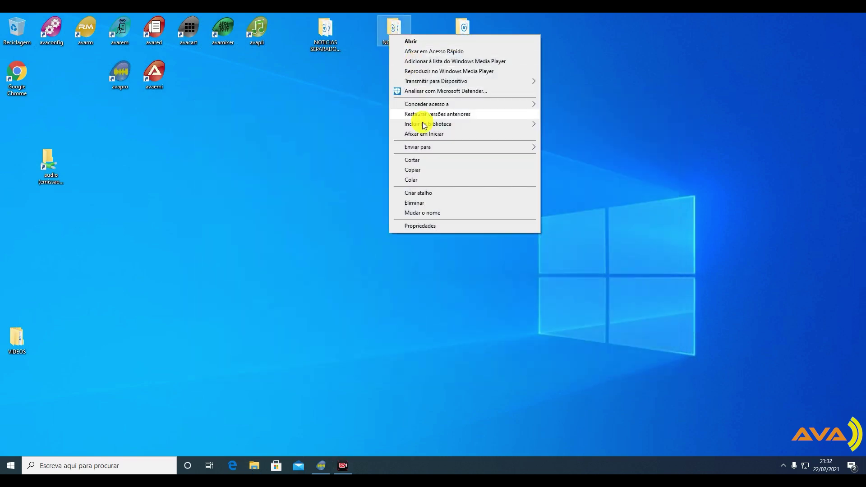
pyautogui.click(427, 170)
pyautogui.doubleClick(48, 170)
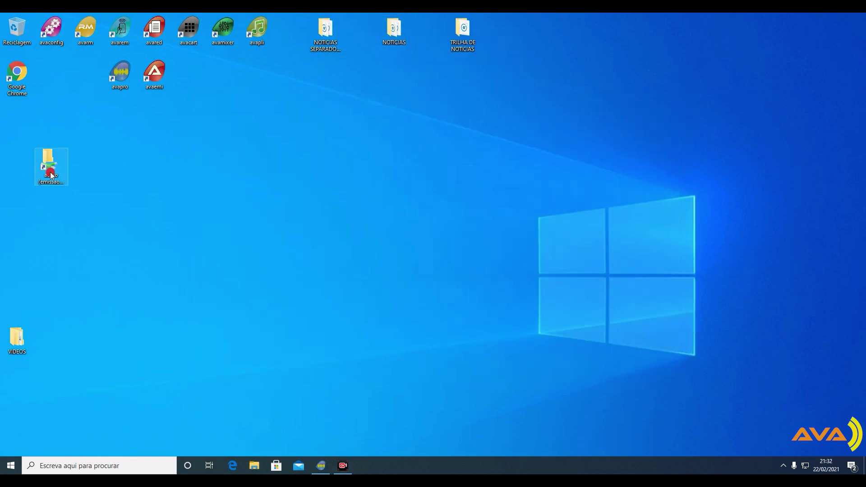
pyautogui.doubleClick(278, 252)
pyautogui.rightClick(303, 178)
pyautogui.click(334, 242)
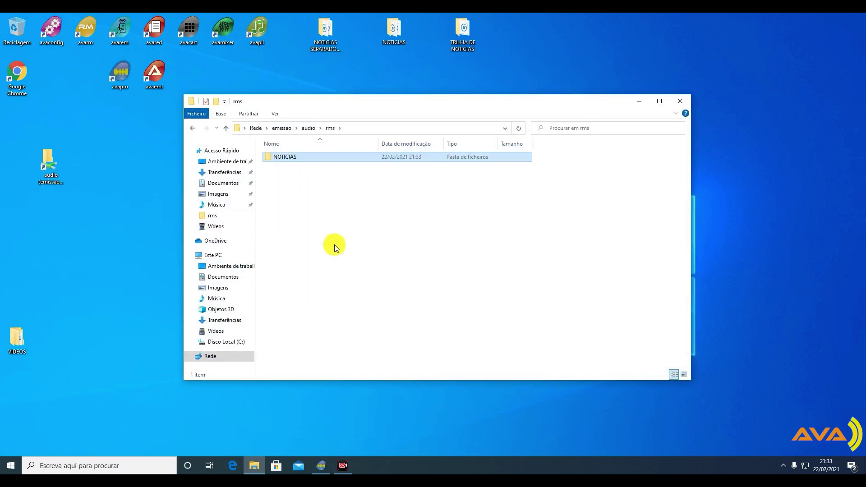
# Step: Switch back to AVAPLAYER 2 and synchronise Rms with \\emissao\audio\rms, including subfolders and automatic mix points
pyautogui.click(322, 465)
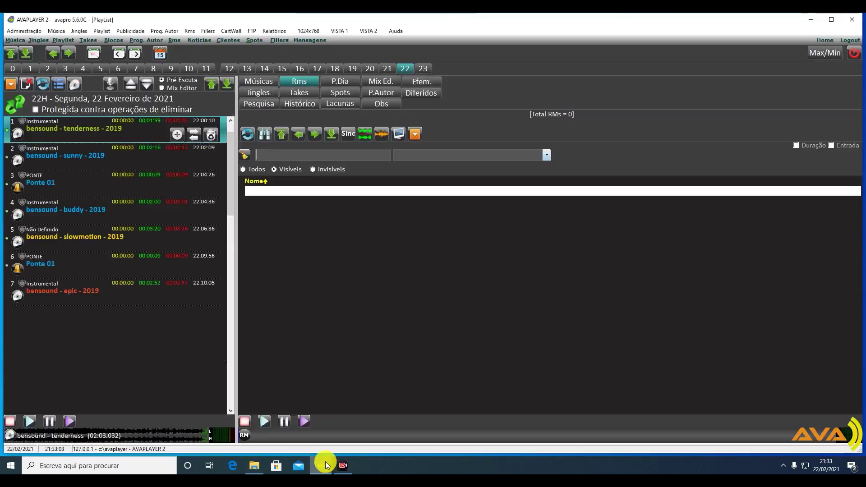
pyautogui.click(350, 137)
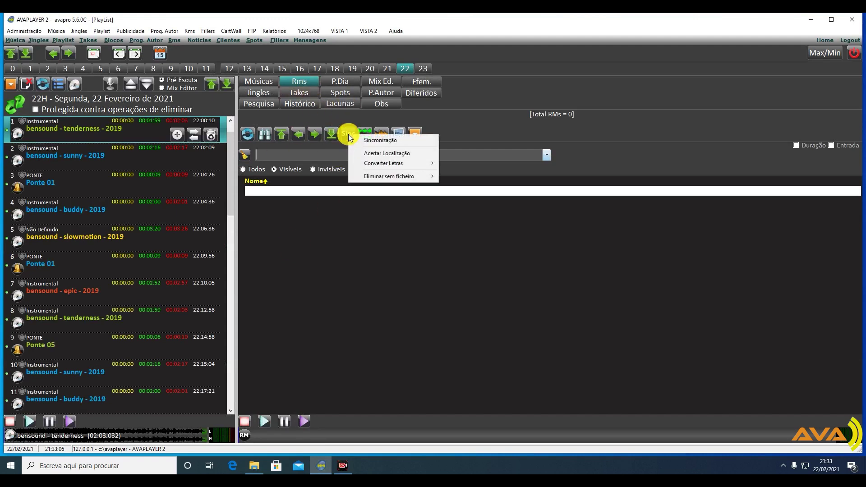
pyautogui.click(378, 141)
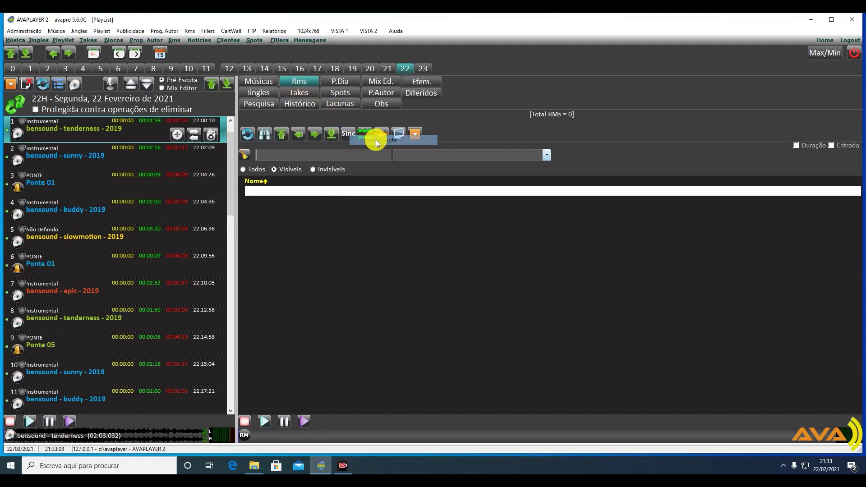
pyautogui.click(506, 340)
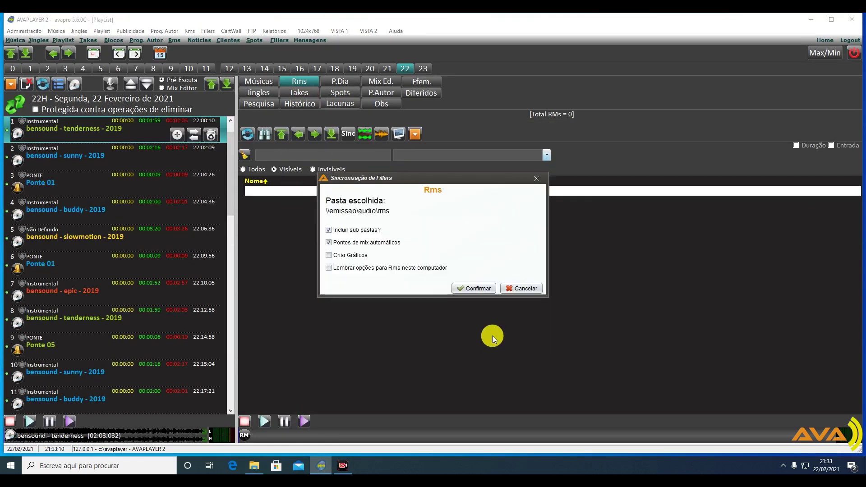
pyautogui.click(473, 288)
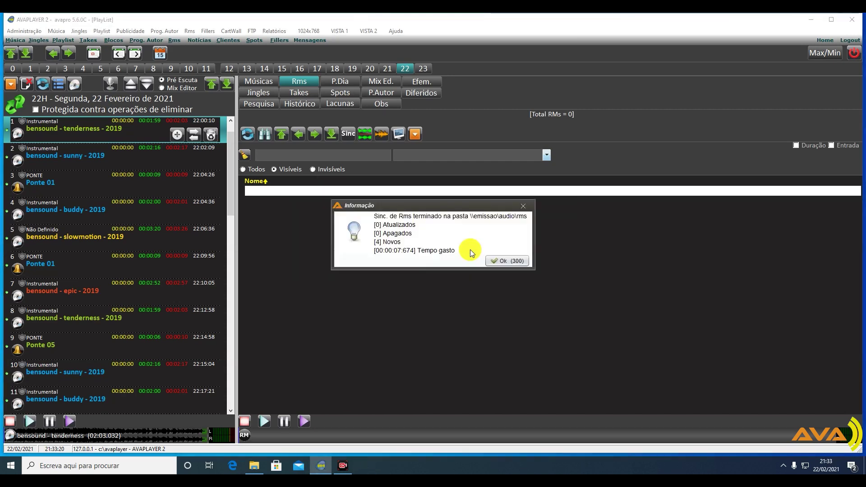
pyautogui.click(506, 260)
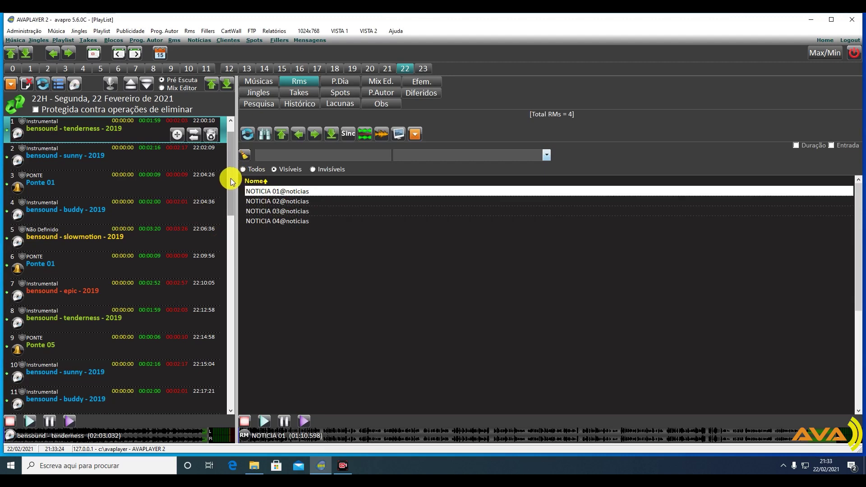
# Step: Insert NOTICIA 01, 02, 03 and 04 in order at the start of the 22:00:00 playlist block, before bensound - tenderness
pyautogui.moveTo(289, 196); pyautogui.dragTo(41, 156)
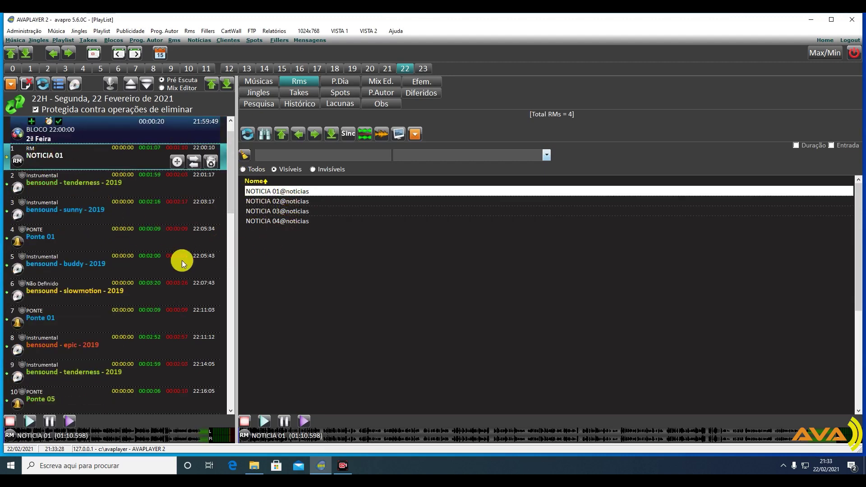
pyautogui.moveTo(271, 201); pyautogui.dragTo(113, 192)
pyautogui.moveTo(278, 216); pyautogui.dragTo(265, 237)
pyautogui.moveTo(52, 245); pyautogui.dragTo(53, 243)
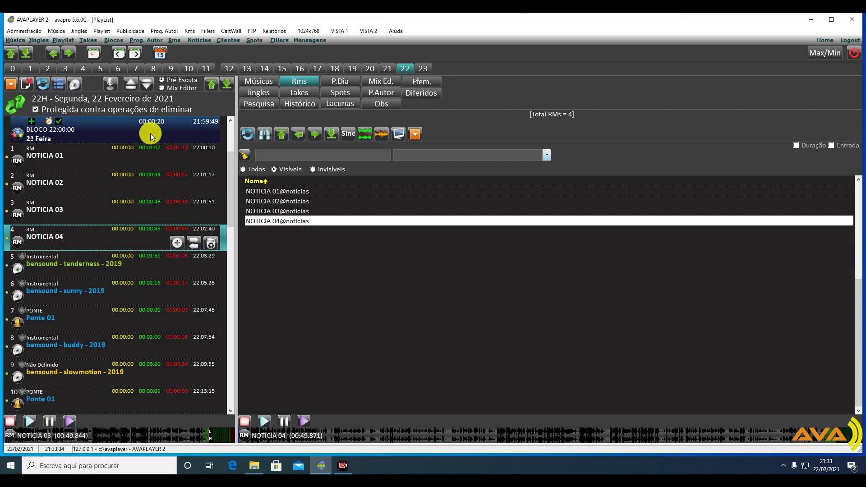
# Step: Load the playlist from NOTICIA 01 into the mix editor and preview its transition into NOTICIA 02 twice
pyautogui.click(80, 156)
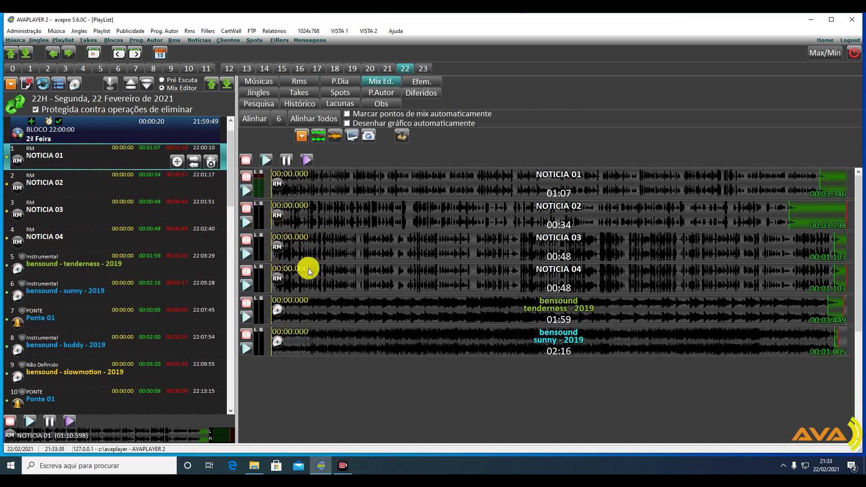
pyautogui.click(802, 180)
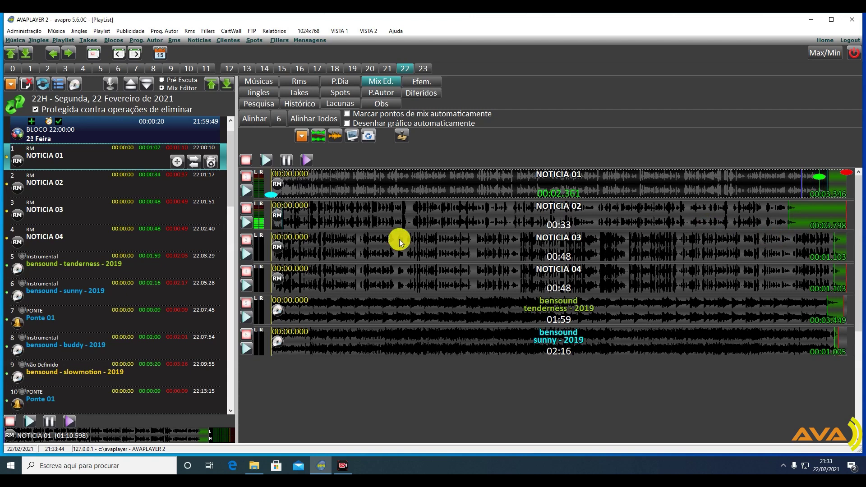
pyautogui.click(246, 208)
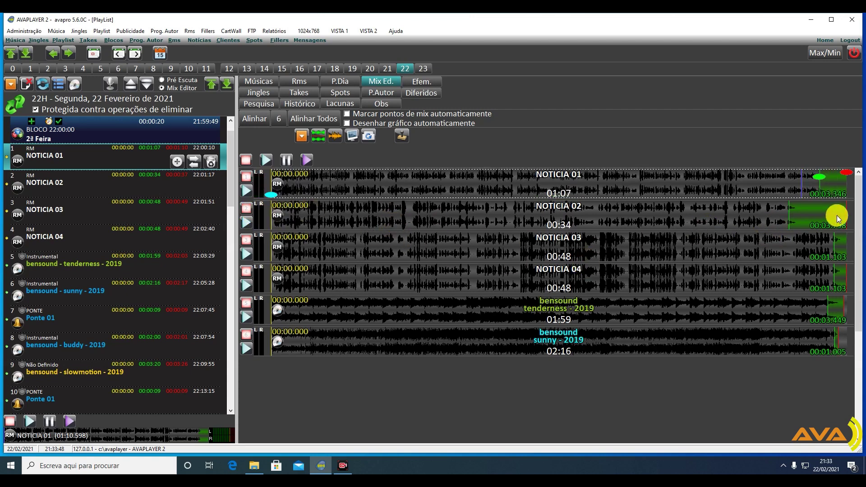
pyautogui.click(809, 183)
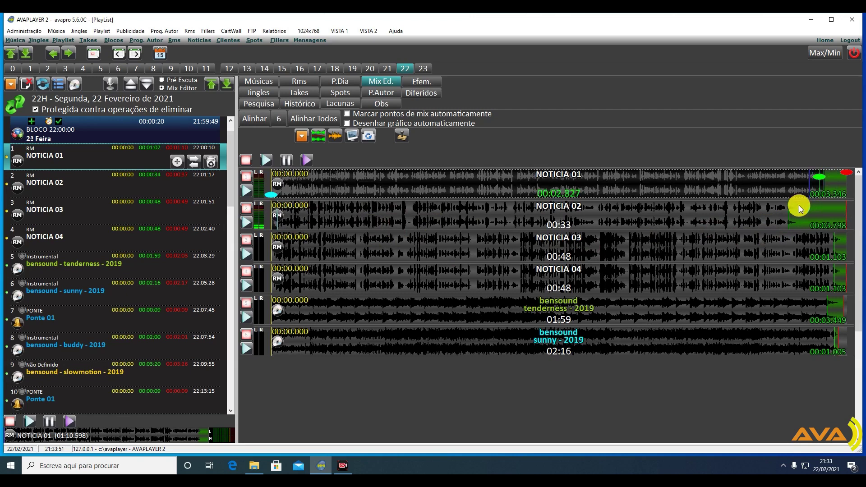
pyautogui.click(246, 208)
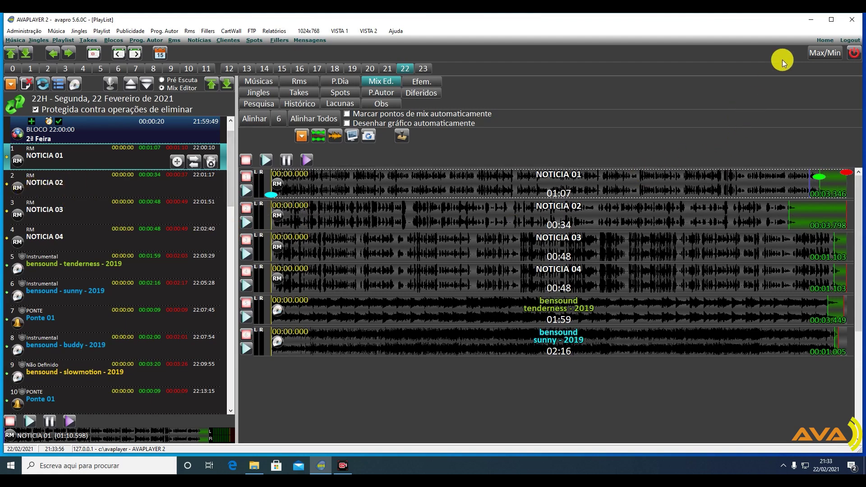
# Step: Copy the NOTICIAS SEPARADORES folder from the desktop into the shared rms folder and open the copy
pyautogui.click(810, 20)
pyautogui.rightClick(325, 36)
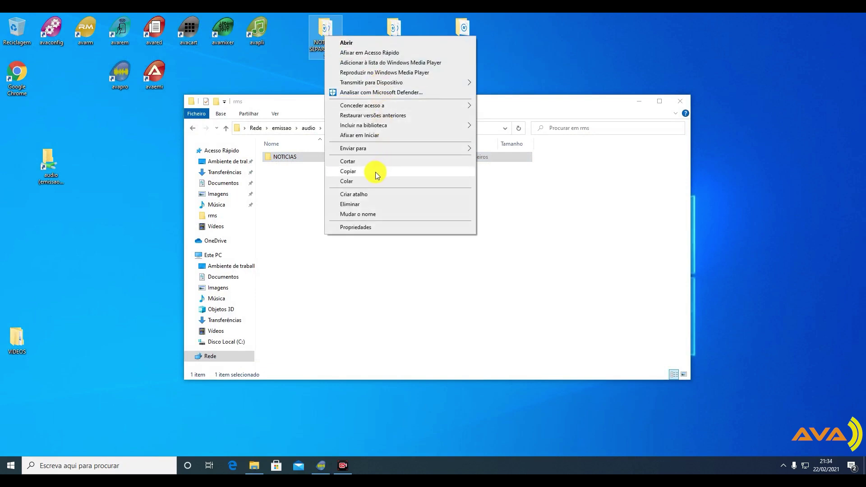
pyautogui.click(370, 173)
pyautogui.rightClick(318, 195)
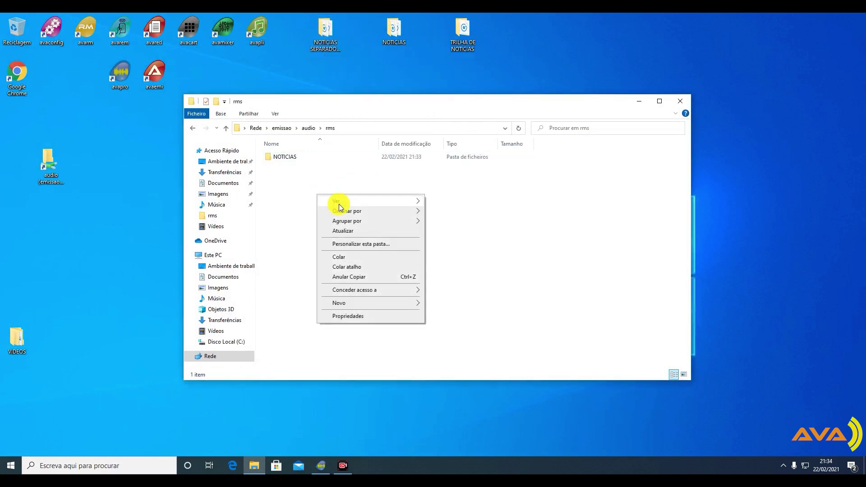
pyautogui.click(354, 256)
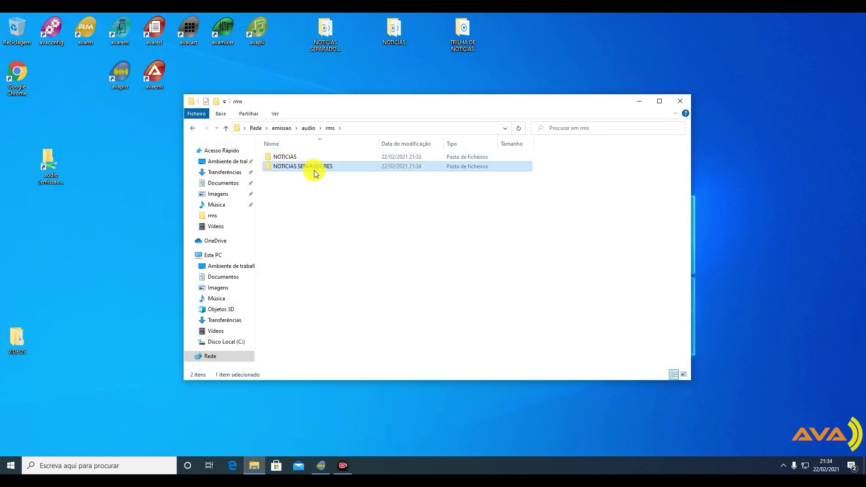
pyautogui.click(297, 174)
pyautogui.doubleClick(298, 173)
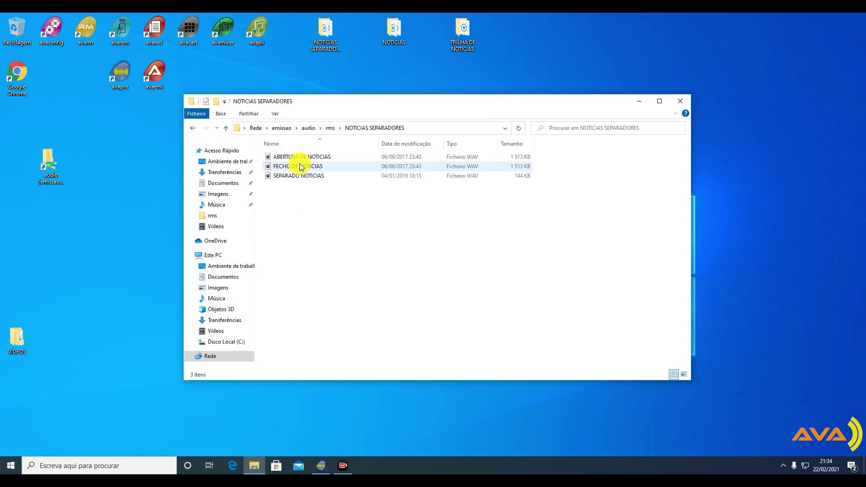
# Step: Return to AVAPLAYER 2 and synchronise Rms again with \\emissao\audio\rms to import the separator files
pyautogui.click(317, 470)
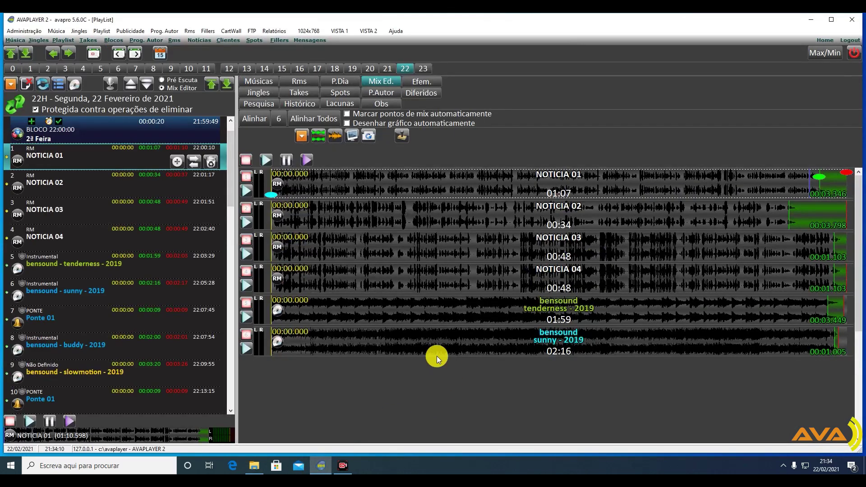
pyautogui.click(305, 84)
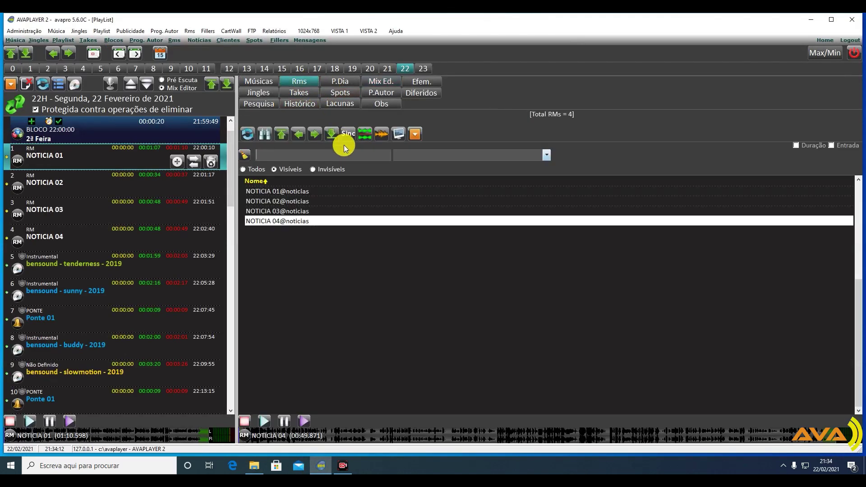
pyautogui.click(347, 134)
pyautogui.click(363, 140)
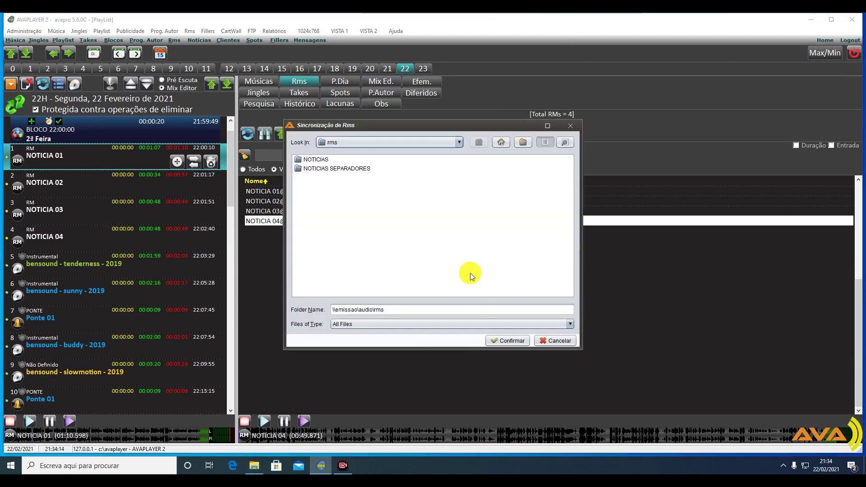
pyautogui.click(493, 340)
pyautogui.click(458, 288)
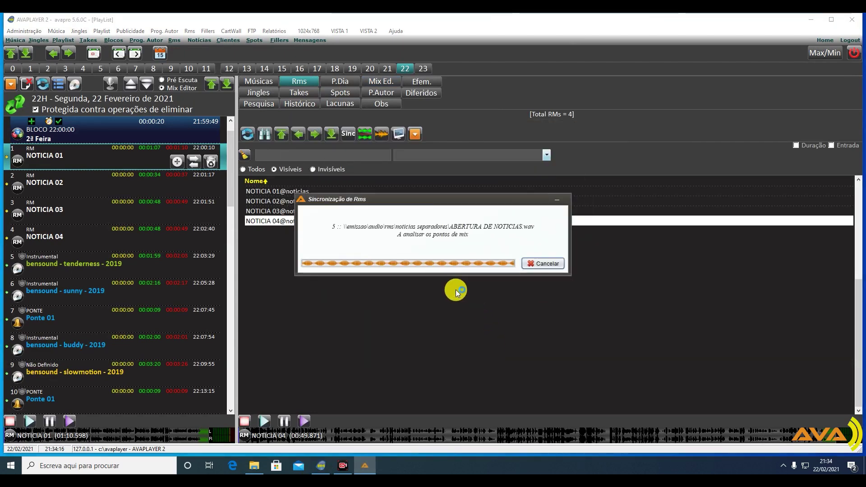
pyautogui.click(514, 262)
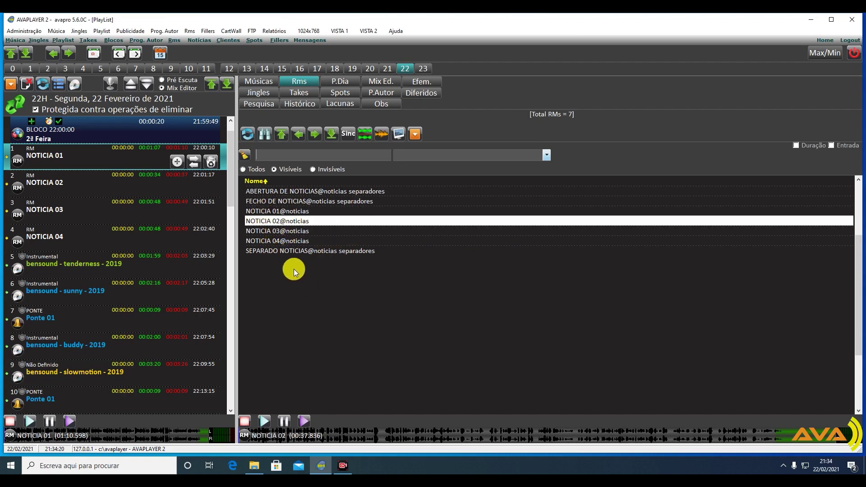
# Step: Insert SEPARADO NOTICIAS between each pair of consecutive news items, from NOTICIA 01 to NOTICIA 04, in the 22H playlist
pyautogui.click(273, 250)
pyautogui.moveTo(302, 258); pyautogui.dragTo(177, 264)
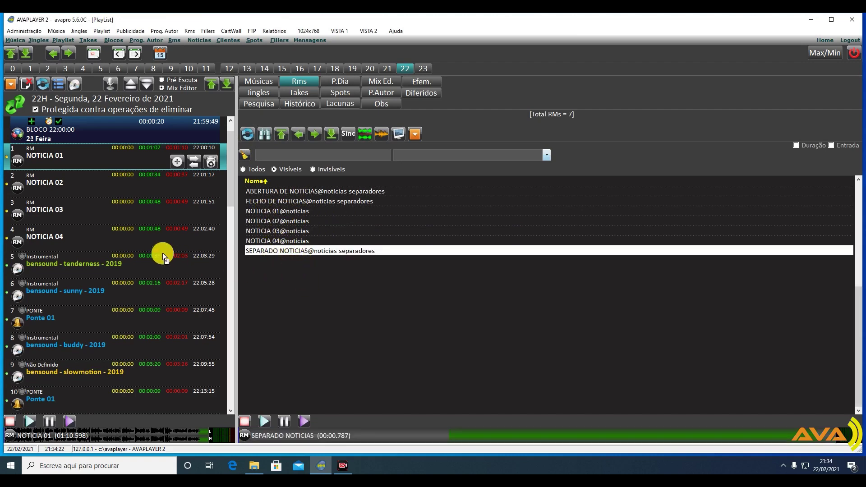
pyautogui.moveTo(52, 182); pyautogui.dragTo(53, 183)
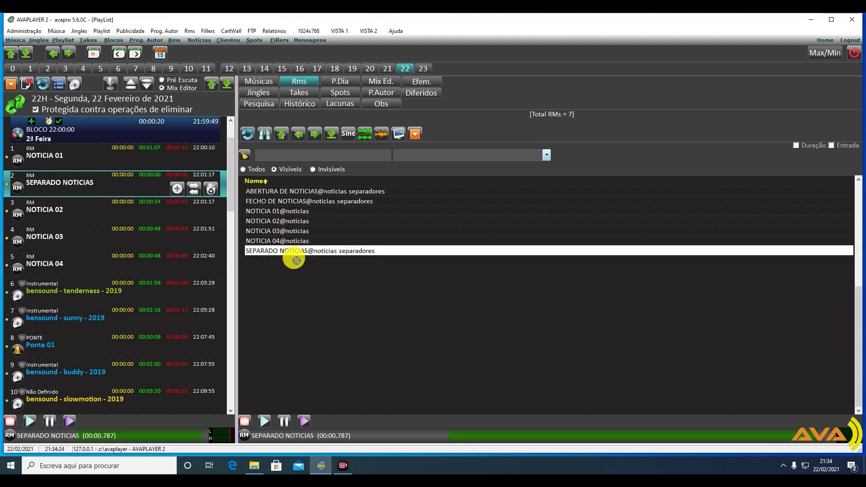
pyautogui.moveTo(42, 231); pyautogui.dragTo(42, 232)
pyautogui.moveTo(295, 251); pyautogui.dragTo(50, 289)
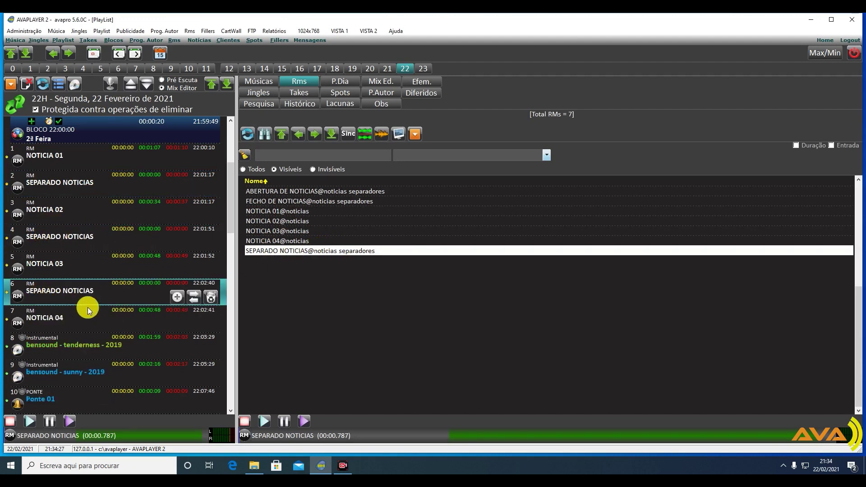
# Step: Switch the playlist to the compact view and preview NOTICIA 01 into the separator and NOTICIA 02 in the mix editor
pyautogui.click(60, 85)
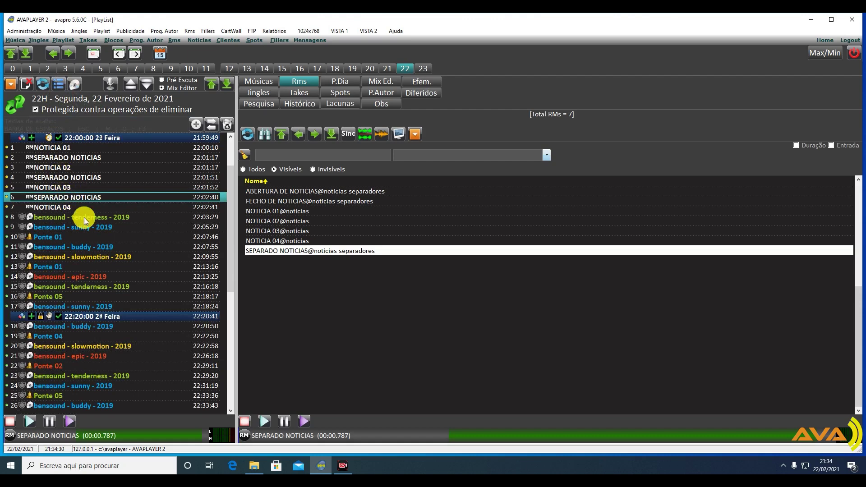
pyautogui.doubleClick(80, 150)
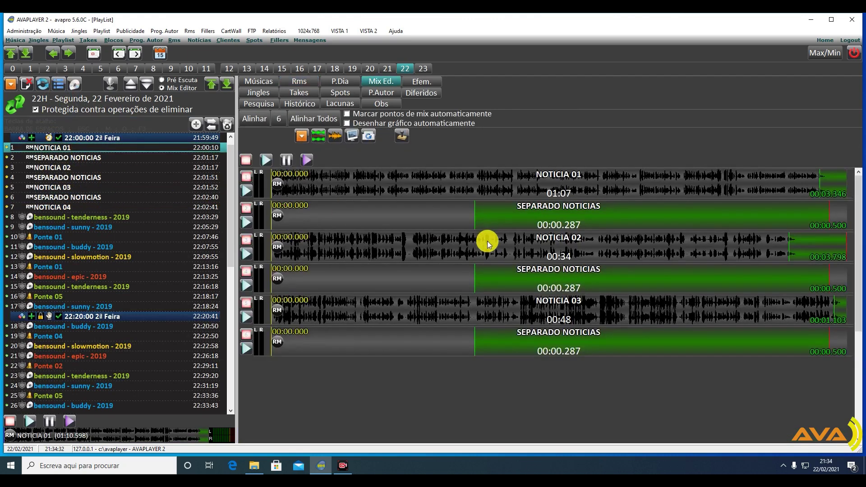
pyautogui.click(789, 185)
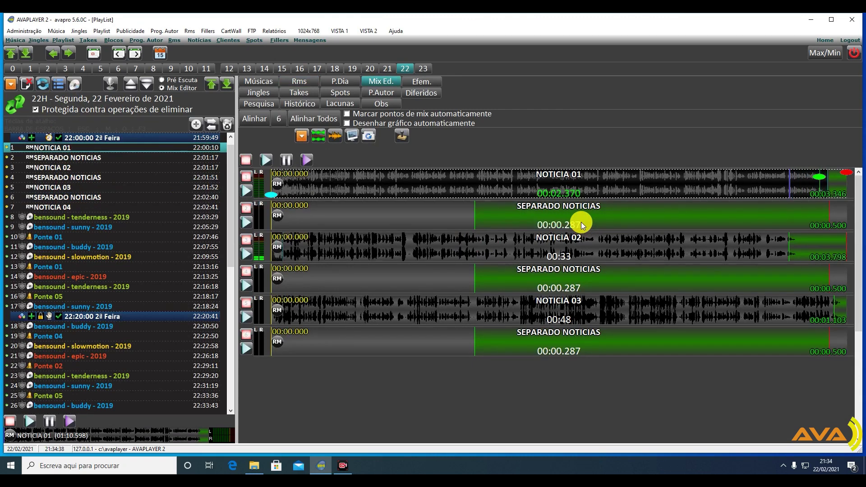
# Step: Move NOTICIA 02's mix point to about 3.4 s before its end and preview the transition through the separator into NOTICIA 03
pyautogui.click(765, 249)
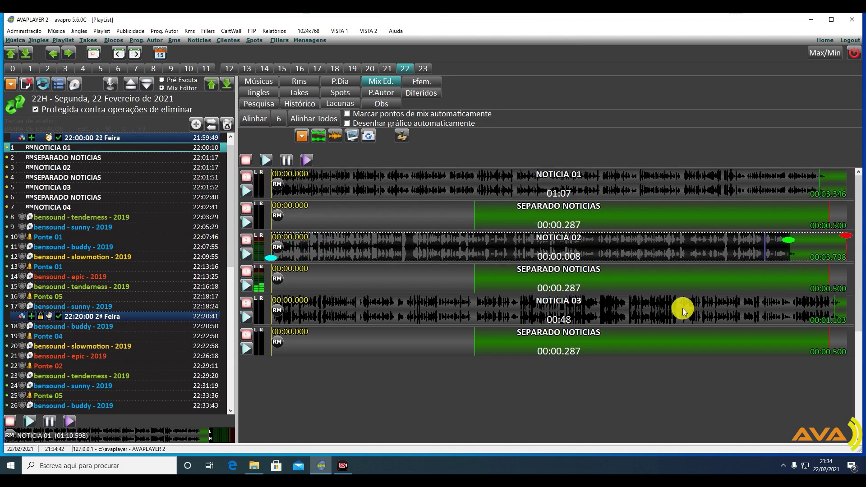
pyautogui.moveTo(789, 243); pyautogui.dragTo(795, 242)
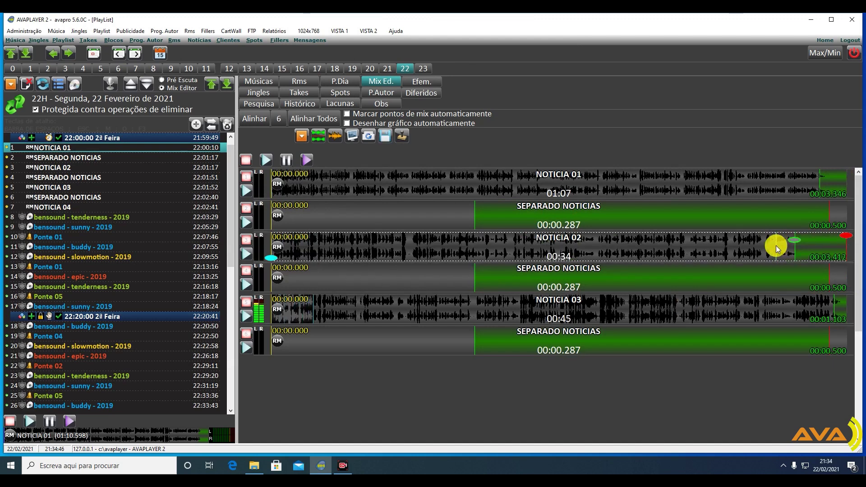
pyautogui.click(777, 246)
pyautogui.click(706, 258)
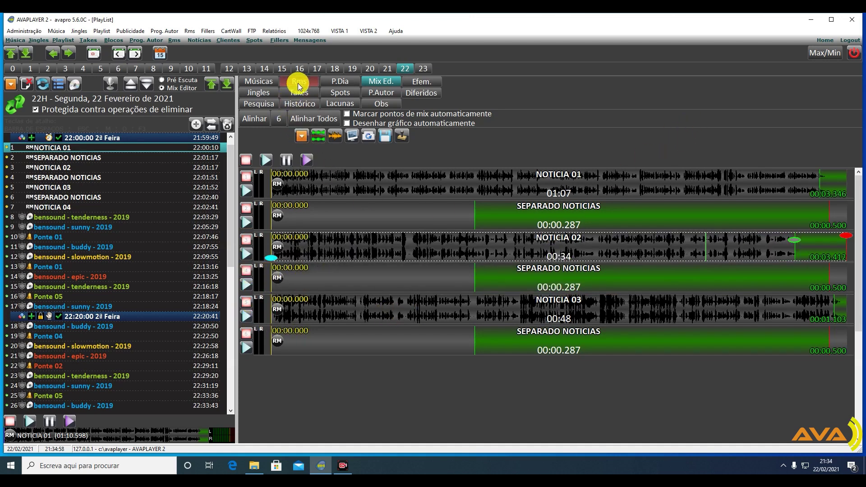
# Step: Insert FECHO DE NOTICIAS after NOTICIA 04 and ABERTURA DE NOTICIAS before NOTICIA 01 in the 22H playlist
pyautogui.click(311, 82)
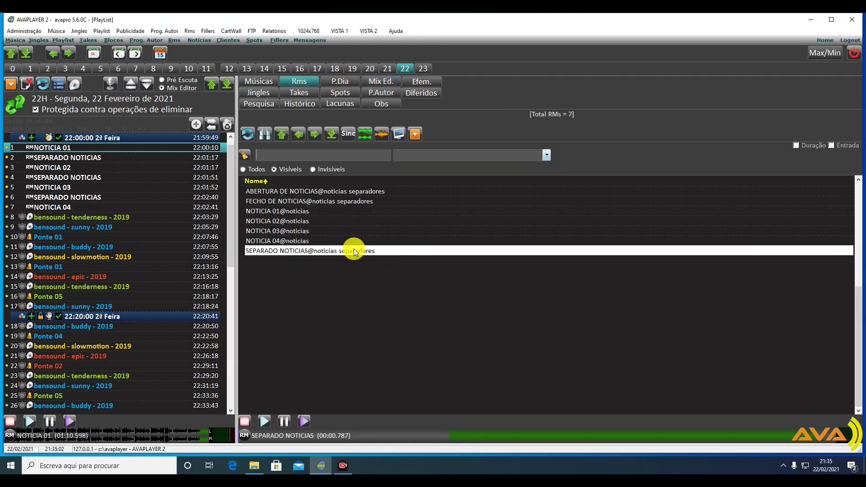
pyautogui.moveTo(263, 202); pyautogui.dragTo(45, 218)
pyautogui.click(296, 192)
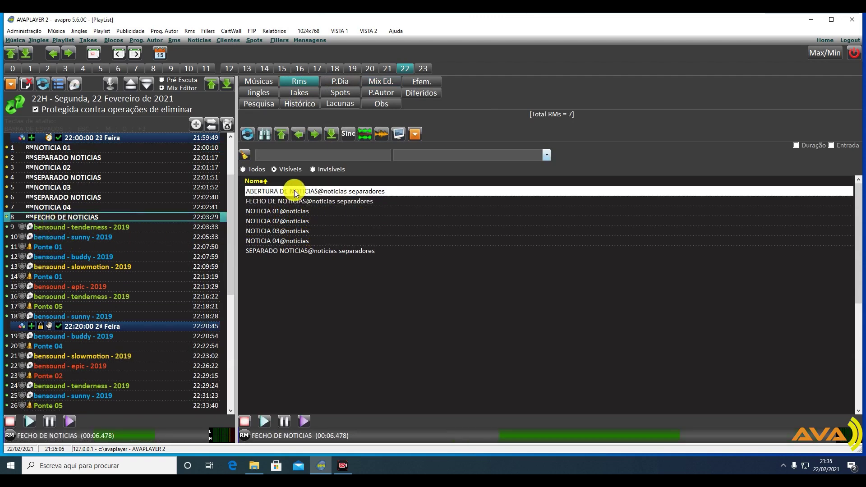
pyautogui.moveTo(55, 153); pyautogui.dragTo(53, 148)
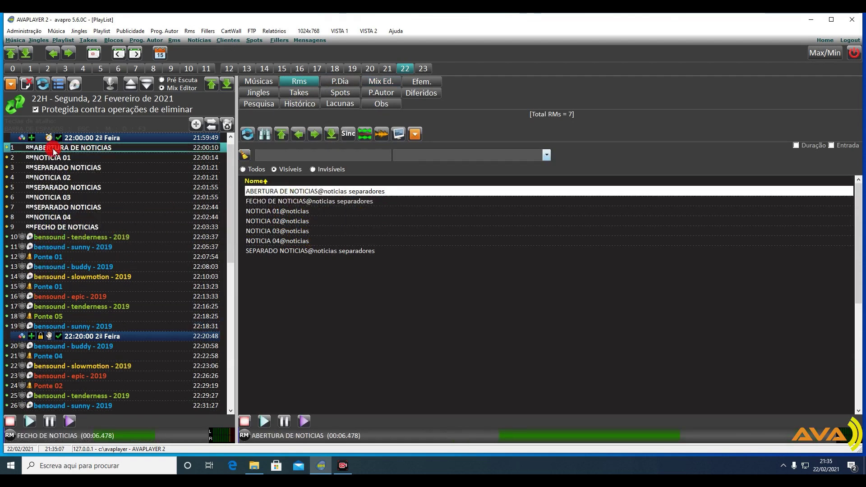
# Step: Load the mix editor from NOTICIA 04 and preview its transition into FECHO DE NOTICIAS and the following song
pyautogui.doubleClick(49, 217)
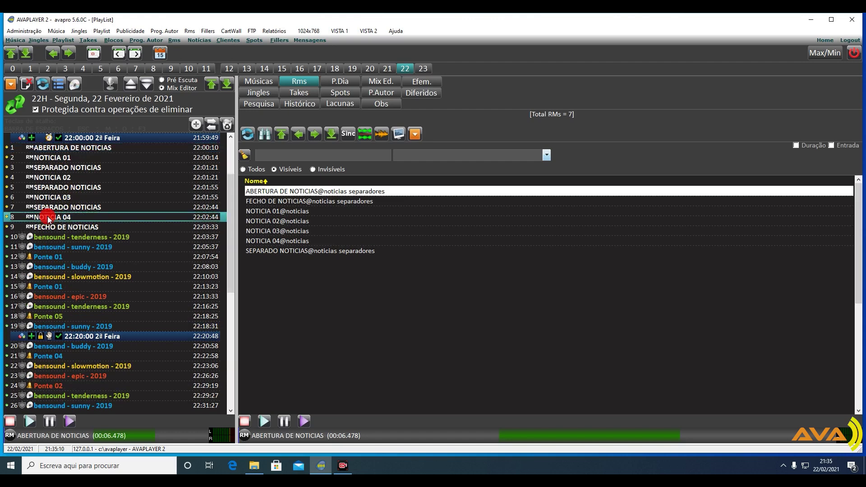
pyautogui.click(609, 300)
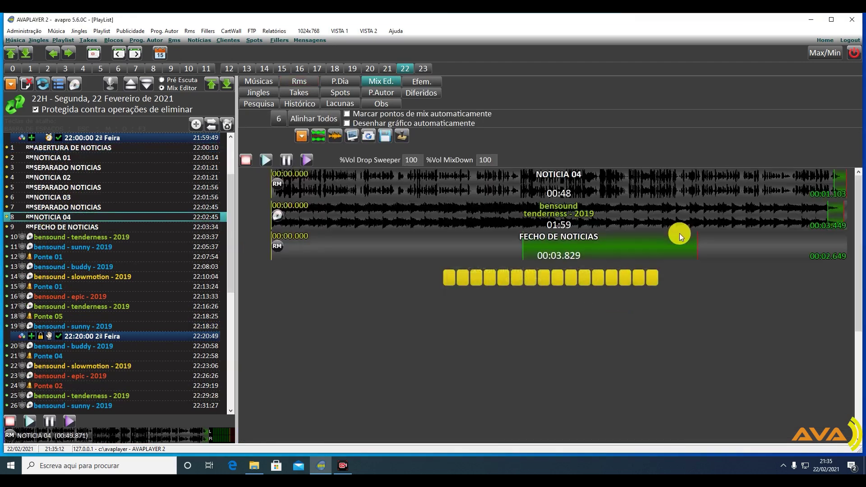
pyautogui.click(789, 183)
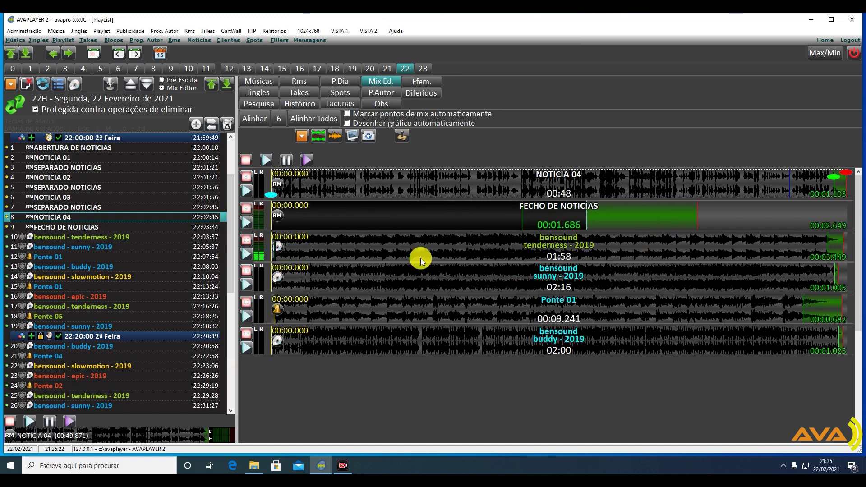
pyautogui.click(247, 208)
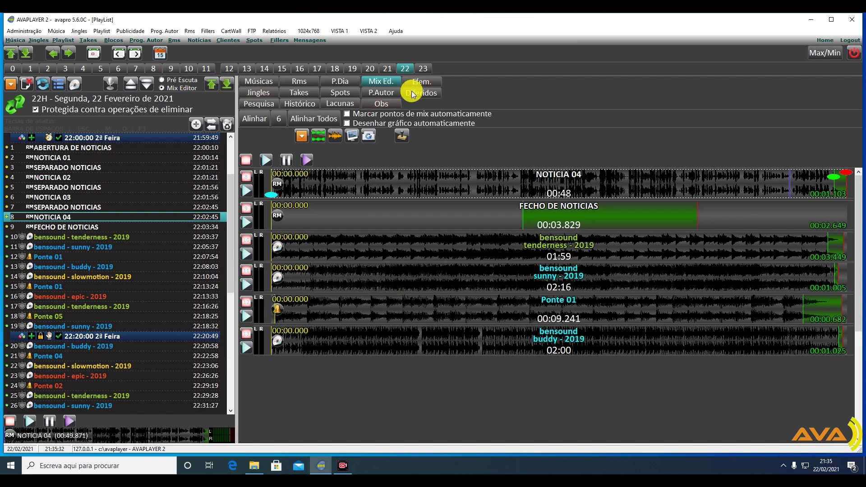
# Step: Open the 23H playlist and insert NOTICIA 01 and NOTICIA 02 from Rms between bensound - epic - 2019 and Ponte 04
pyautogui.click(423, 69)
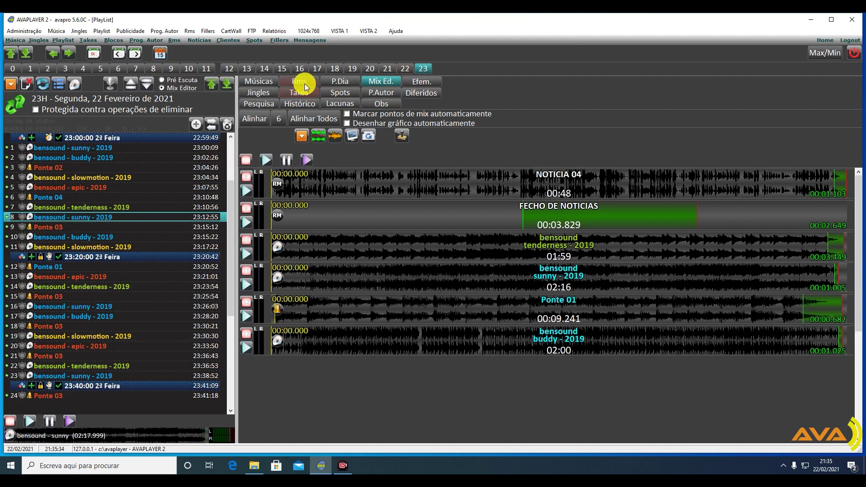
pyautogui.click(302, 83)
pyautogui.moveTo(287, 211); pyautogui.dragTo(92, 199)
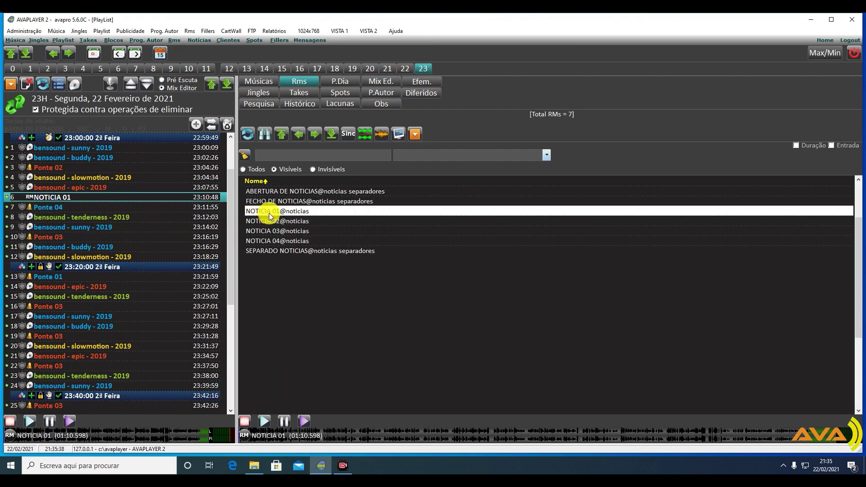
pyautogui.moveTo(259, 221); pyautogui.dragTo(134, 223)
pyautogui.moveTo(62, 207); pyautogui.dragTo(63, 207)
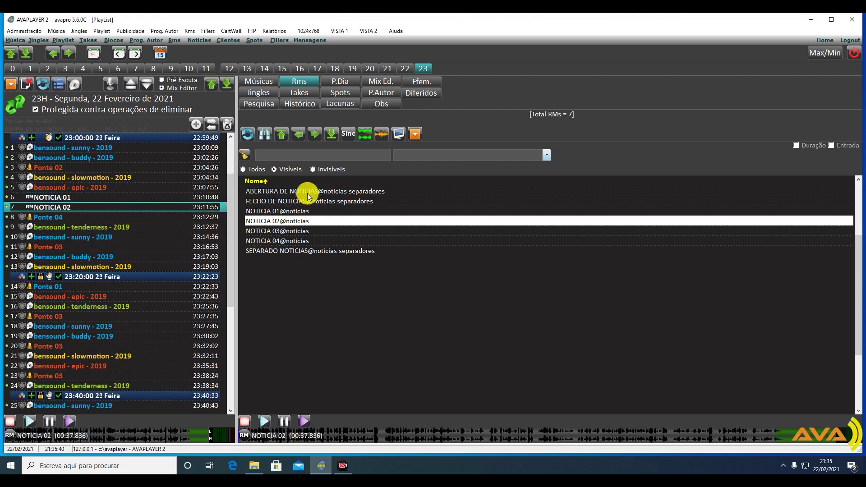
# Step: Frame the 23H news items with ABERTURA DE NOTICIAS and FECHO DE NOTICIAS, and insert SEPARADO NOTICIAS between NOTICIA 01 and NOTICIA 02
pyautogui.moveTo(285, 193); pyautogui.dragTo(63, 199)
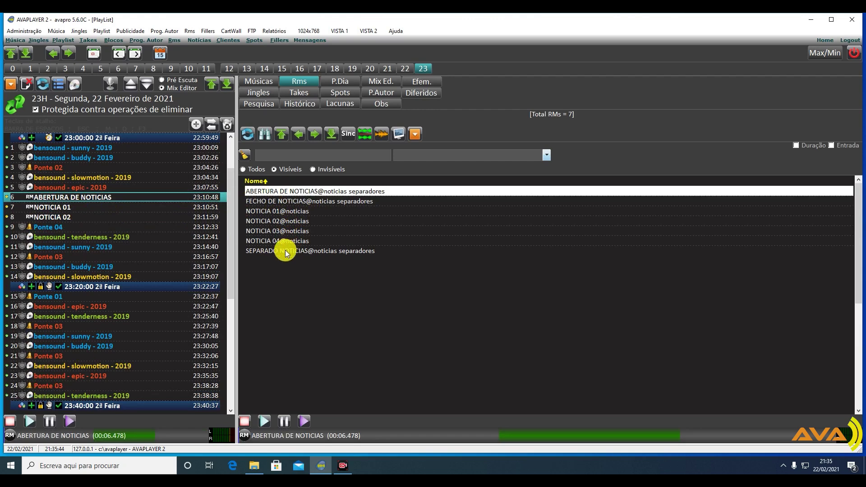
pyautogui.moveTo(279, 204); pyautogui.dragTo(268, 212)
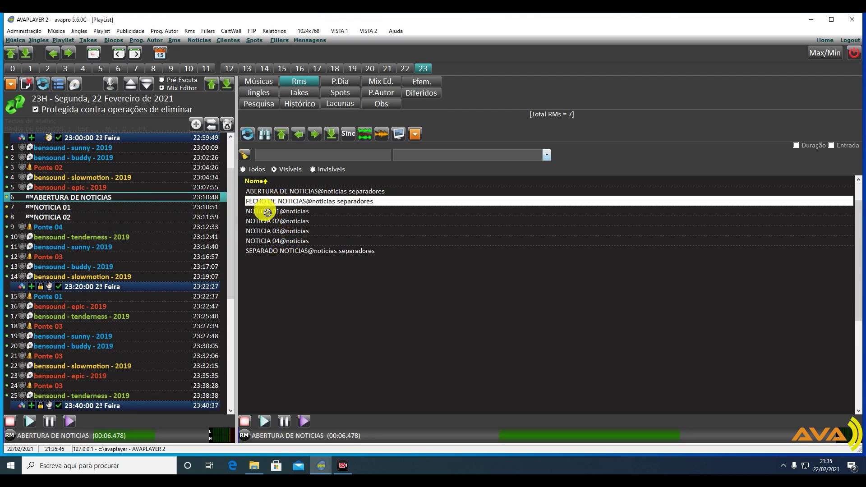
pyautogui.moveTo(45, 225); pyautogui.dragTo(45, 226)
pyautogui.moveTo(290, 250); pyautogui.dragTo(43, 217)
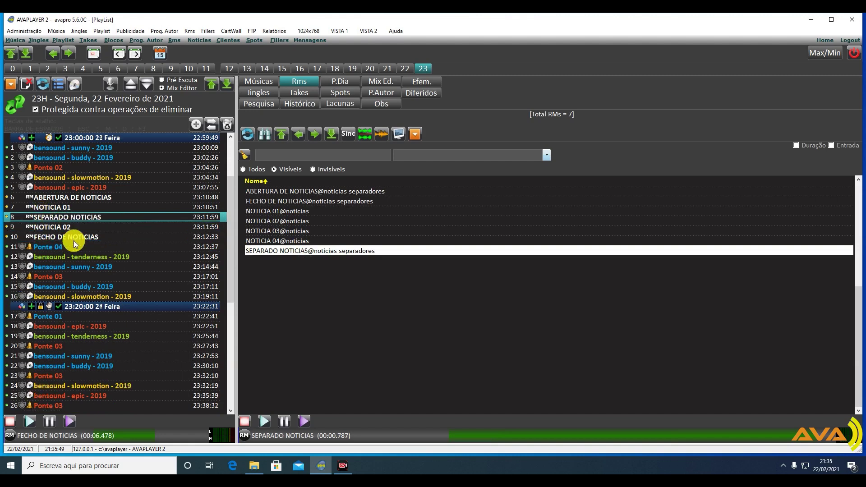
# Step: Preview the 23H news block in the mix editor, from bensound - epic into the opening and from NOTICIA 02 into the closing
pyautogui.click(91, 187)
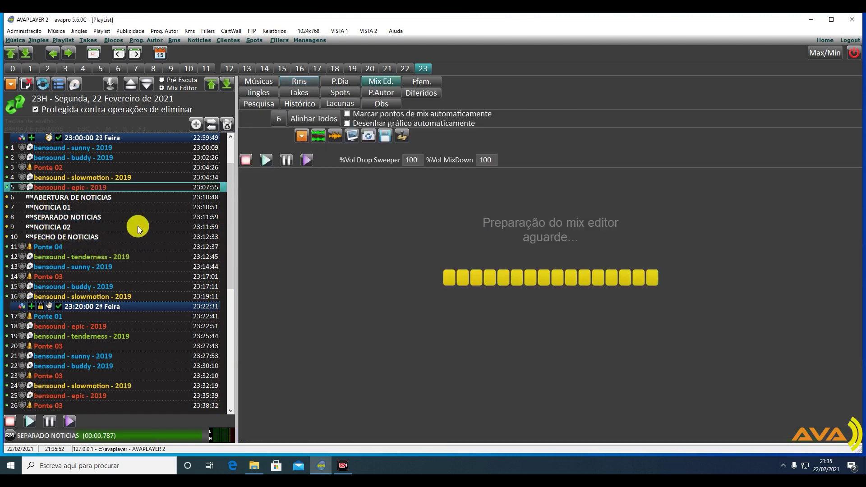
pyautogui.click(812, 185)
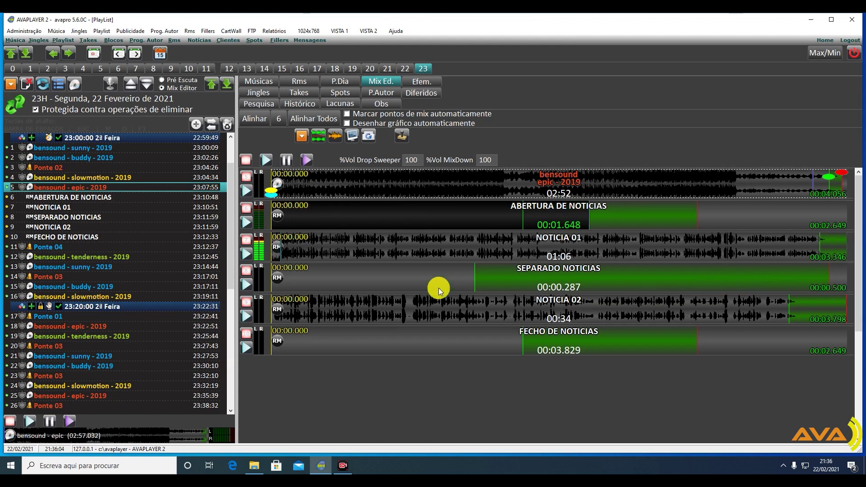
pyautogui.click(247, 239)
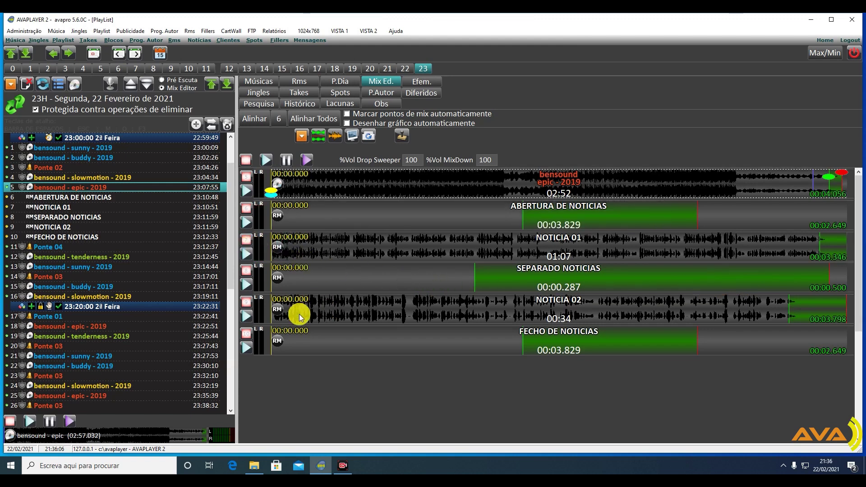
pyautogui.click(776, 307)
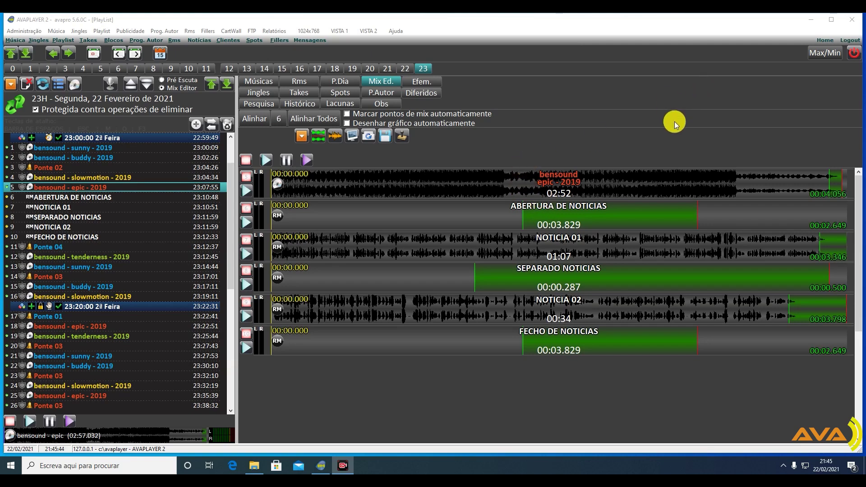
# Step: Copy the TRILHA DE NOTICIAS folder from the desktop into the shared jingles folder and check the copy's contents
pyautogui.click(810, 20)
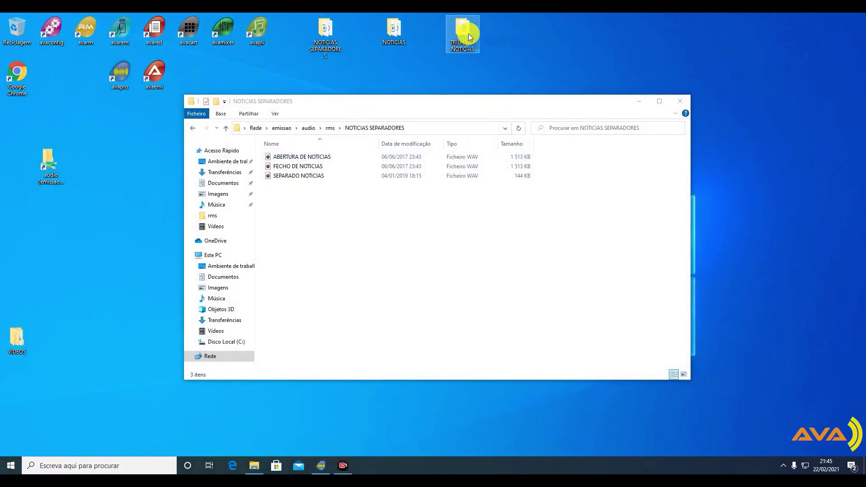
pyautogui.rightClick(464, 31)
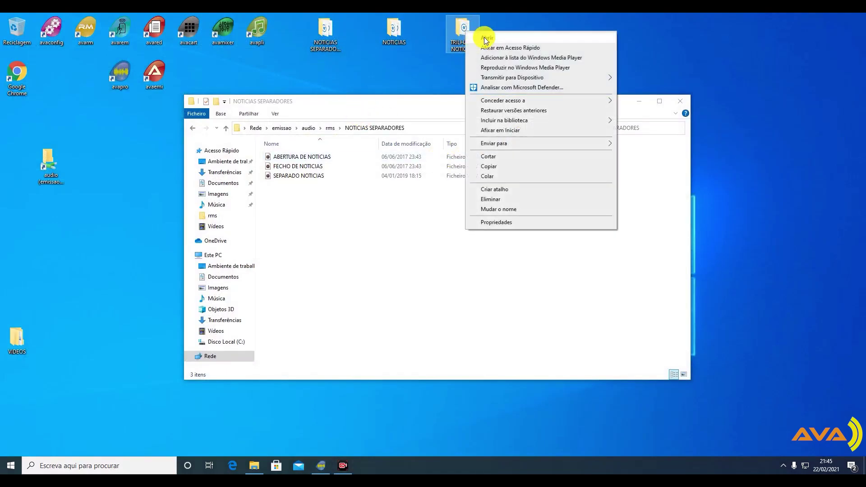
pyautogui.click(509, 166)
pyautogui.click(331, 130)
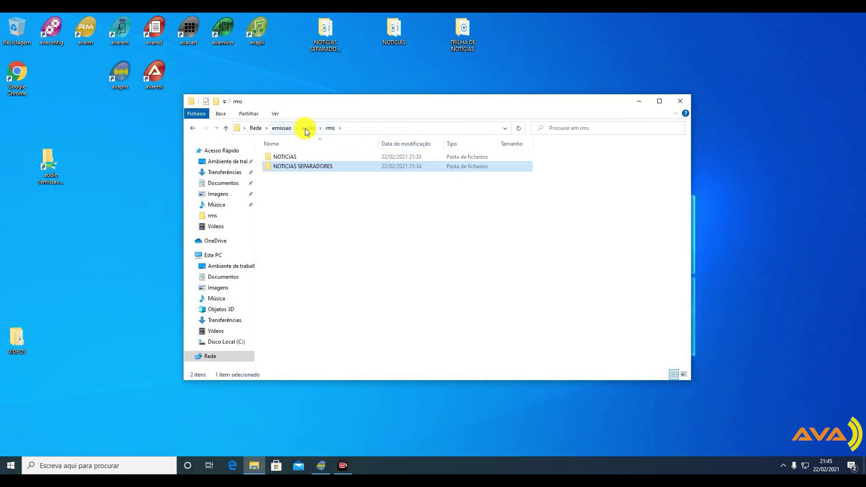
pyautogui.click(308, 128)
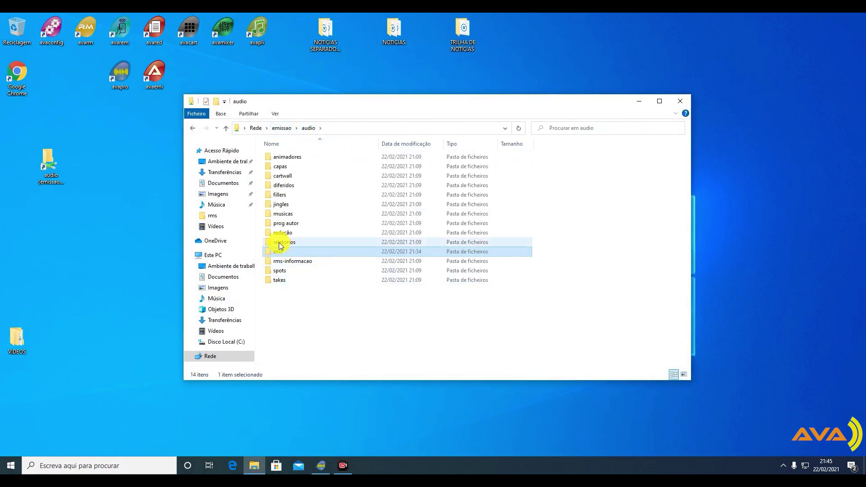
pyautogui.doubleClick(284, 207)
pyautogui.rightClick(285, 210)
pyautogui.click(318, 282)
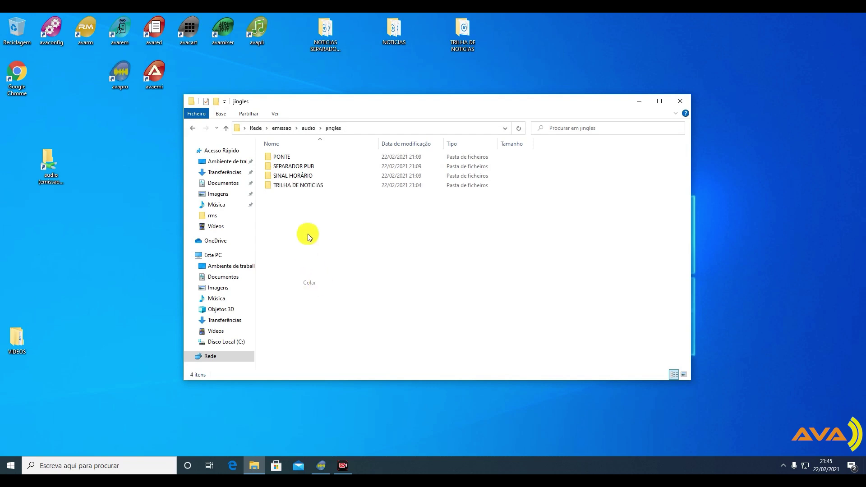
pyautogui.doubleClick(292, 191)
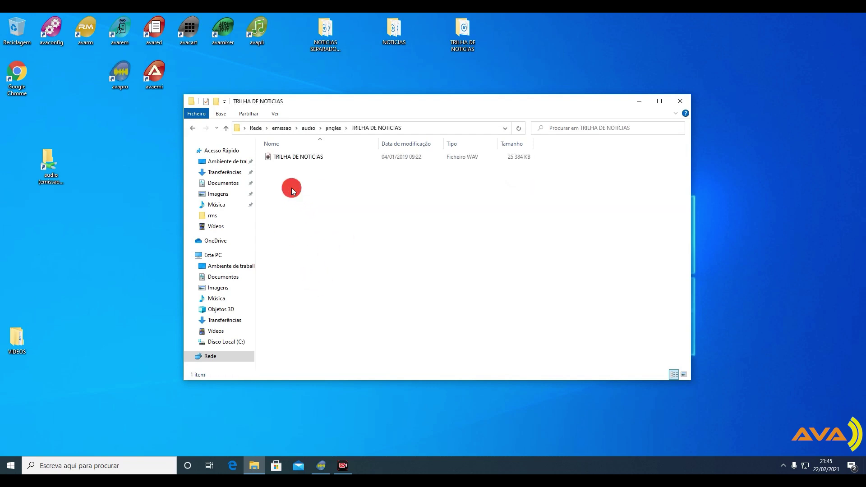
pyautogui.click(332, 130)
# Step: Switch to AVAPLAYER 2 and synchronise Jingles with genre update from \\emissao\audio\jingles
pyautogui.click(321, 463)
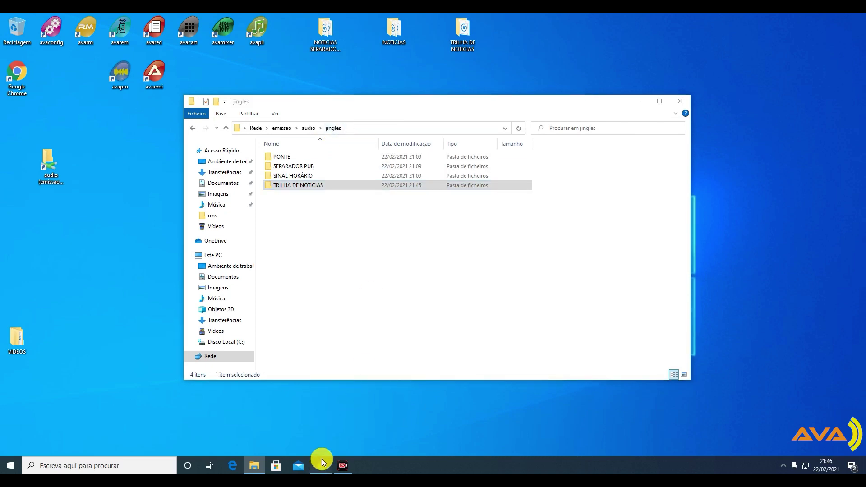
pyautogui.click(39, 41)
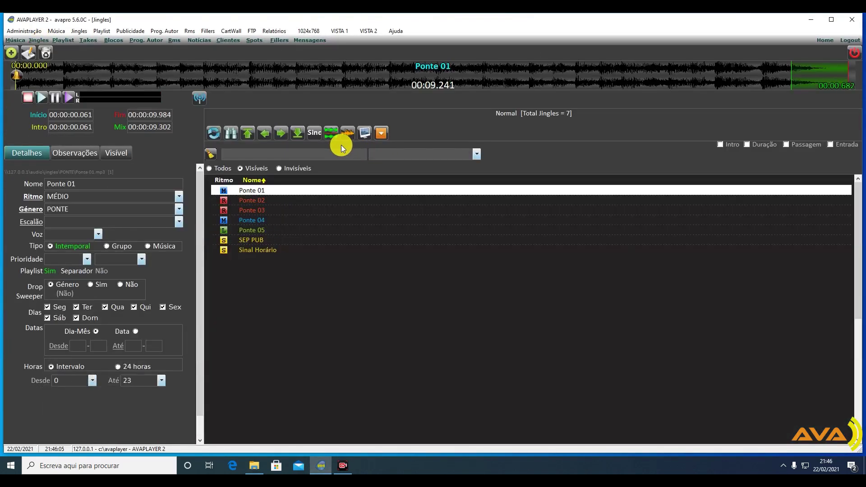
pyautogui.click(322, 133)
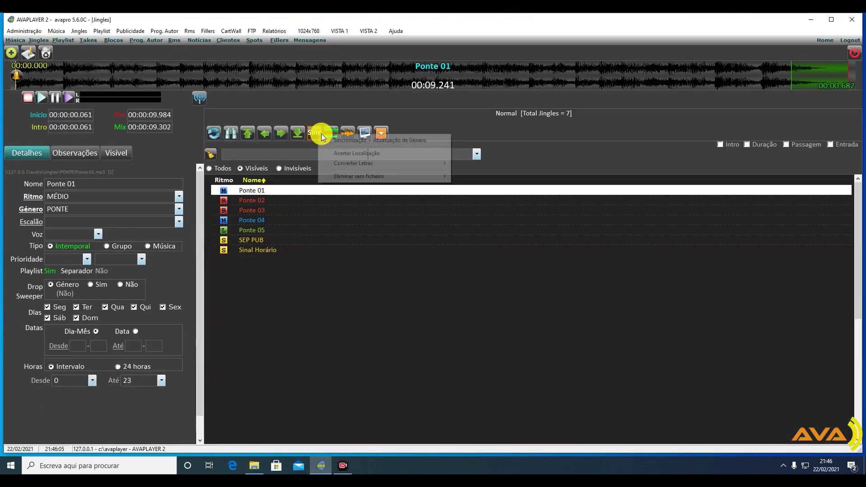
pyautogui.click(356, 141)
pyautogui.click(495, 261)
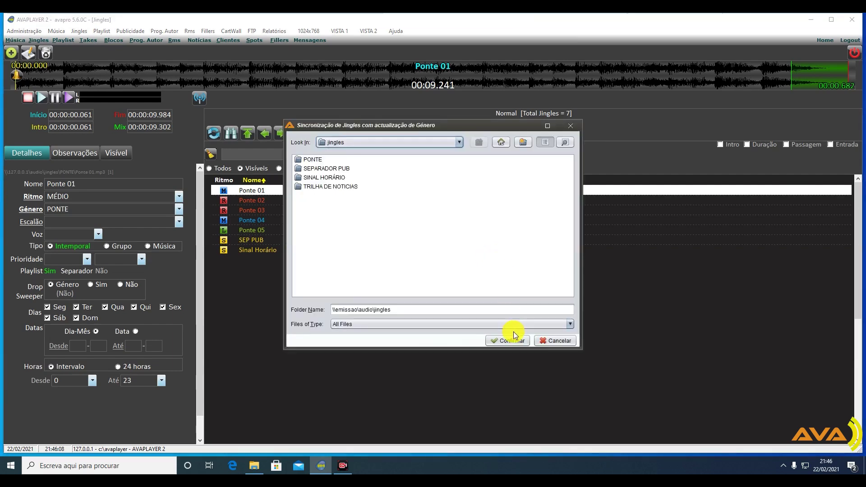
pyautogui.click(496, 334)
pyautogui.click(480, 288)
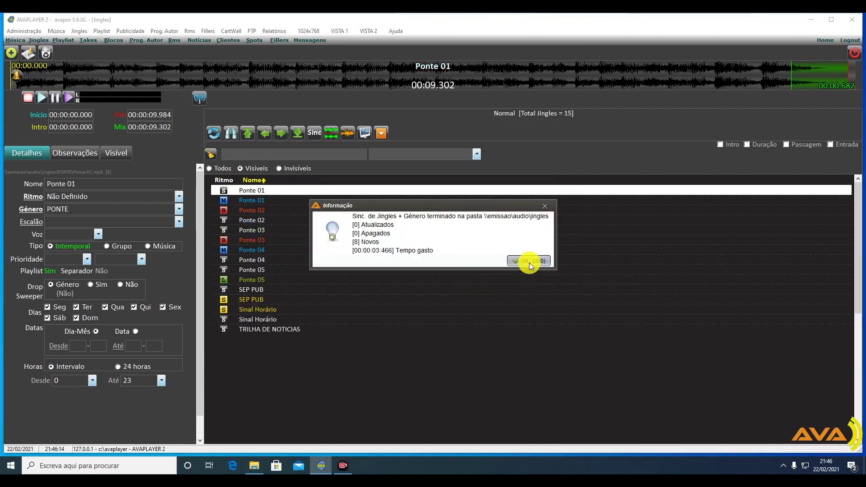
pyautogui.click(530, 260)
# Step: Generate the waveform graphic for the TRILHA DE NOTICIAS jingle and preview its audio
pyautogui.click(279, 329)
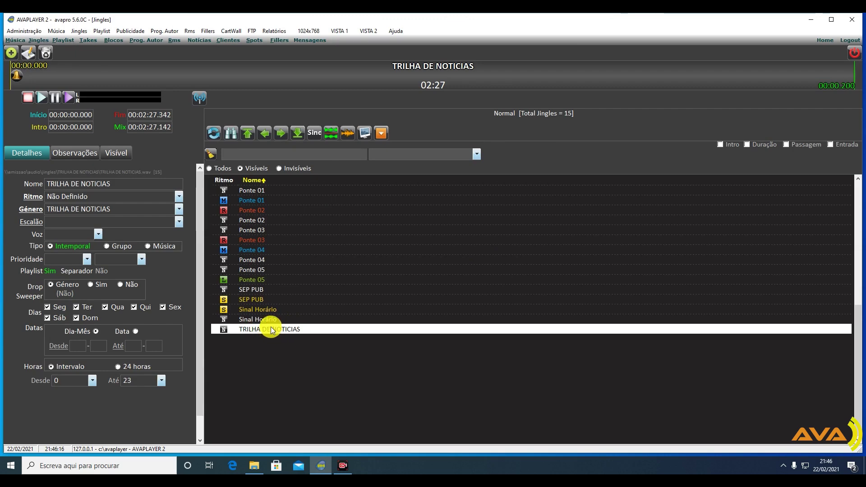
pyautogui.moveTo(235, 78)
pyautogui.click(93, 80)
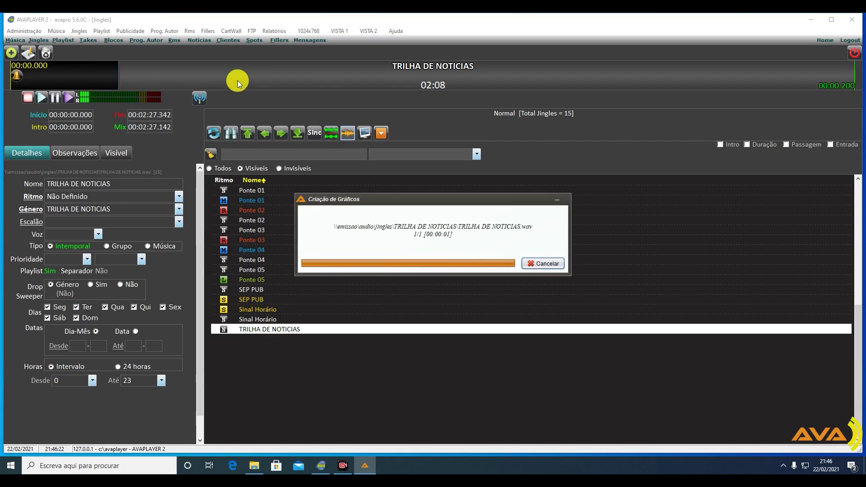
pyautogui.click(27, 98)
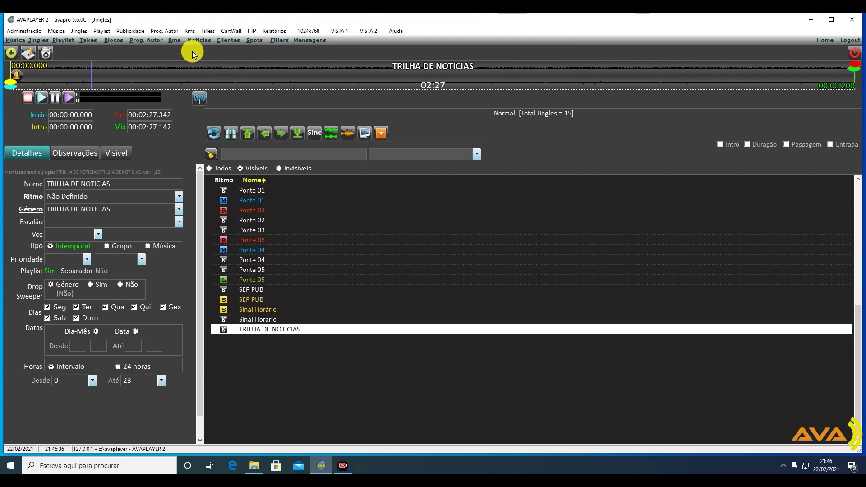
# Step: Open the RM folders' backing-track (Trilhas) list and review the NOTICIAS and NOTICIAS SEPARADORES entries
pyautogui.click(175, 42)
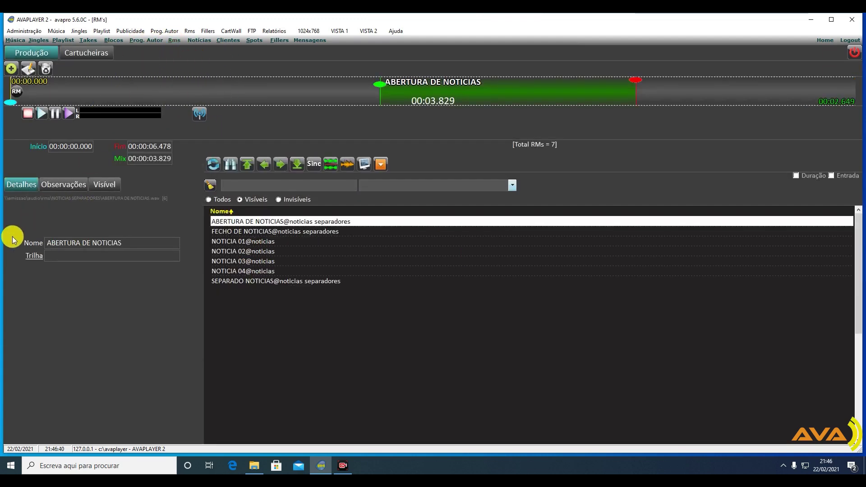
pyautogui.click(36, 259)
pyautogui.click(34, 256)
pyautogui.click(857, 55)
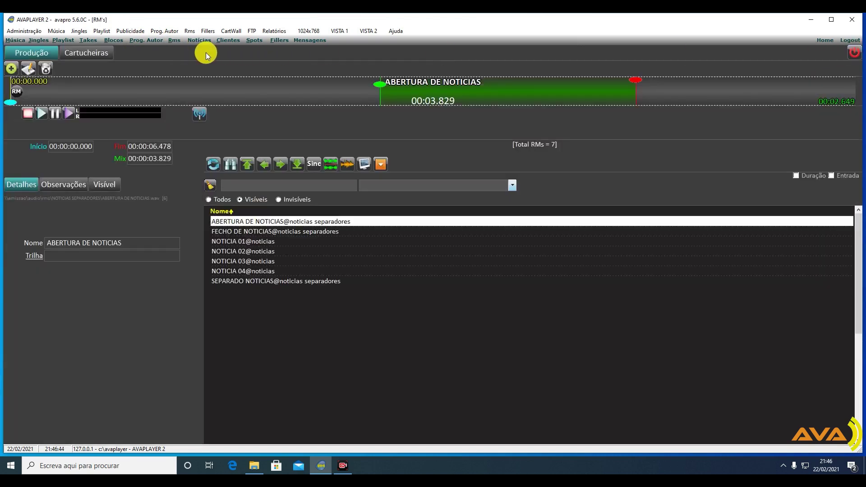
pyautogui.click(190, 30)
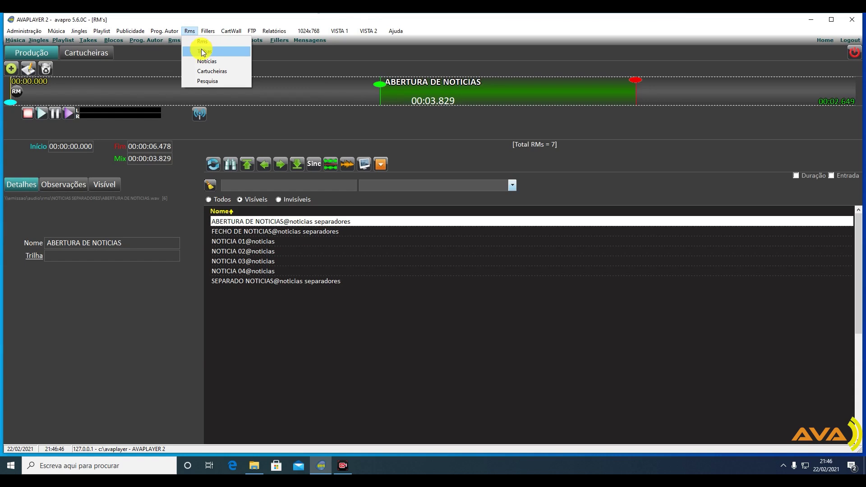
pyautogui.click(203, 51)
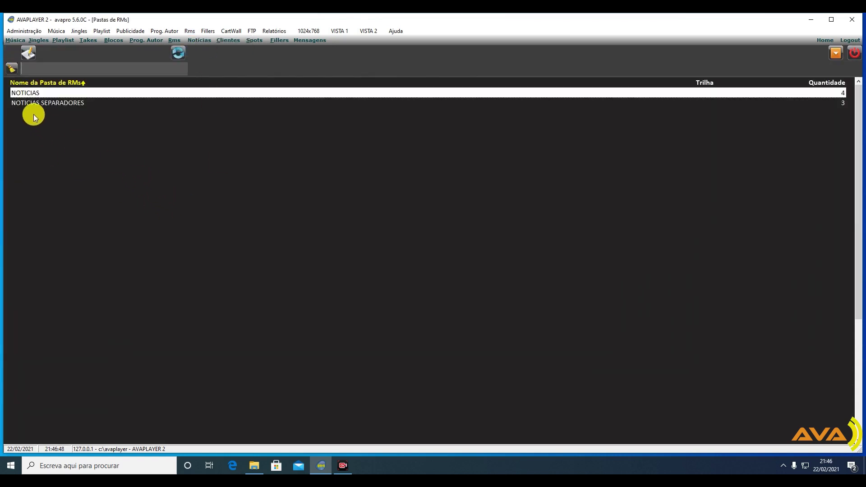
pyautogui.click(34, 102)
pyautogui.click(34, 90)
pyautogui.click(25, 101)
pyautogui.click(28, 95)
# Step: Switch to File Explorer and view the subfolders of the shared rms folder under emissao\audio
pyautogui.click(253, 465)
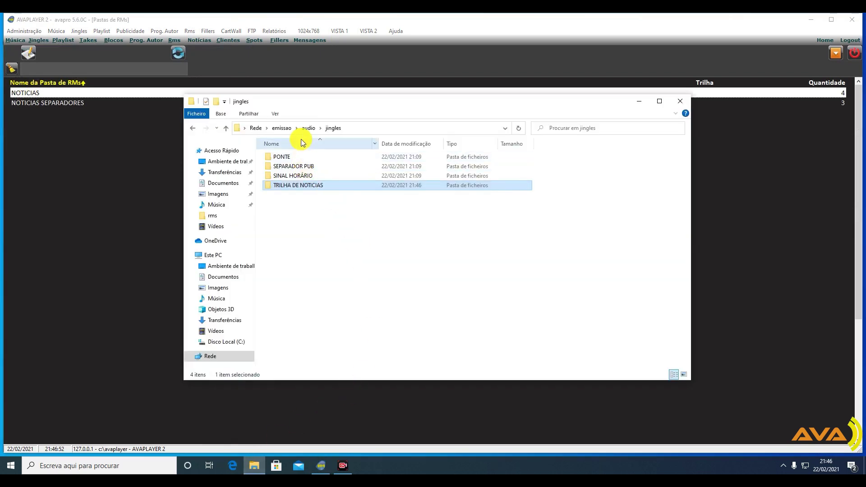
pyautogui.click(309, 128)
pyautogui.doubleClick(284, 252)
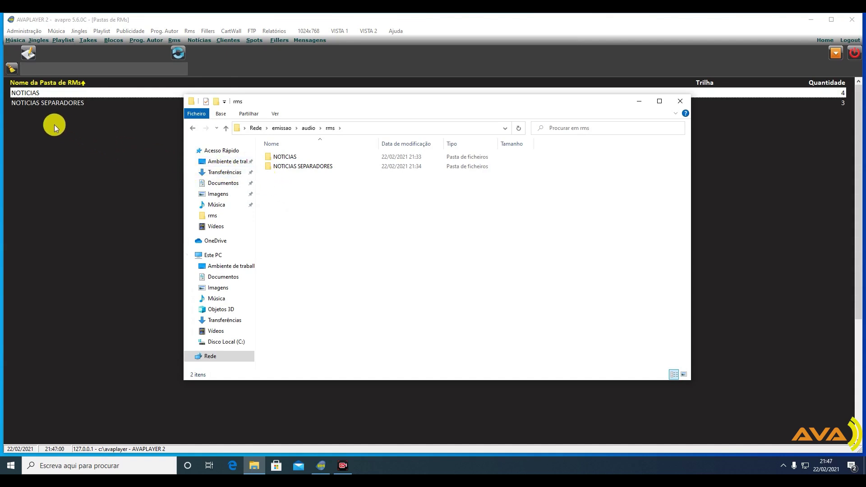
# Step: Return to AVAPLAYER 2, set TRILHA DE NOTICIAS as the backing track of the NOTICIAS RM folder, and save it
pyautogui.click(43, 97)
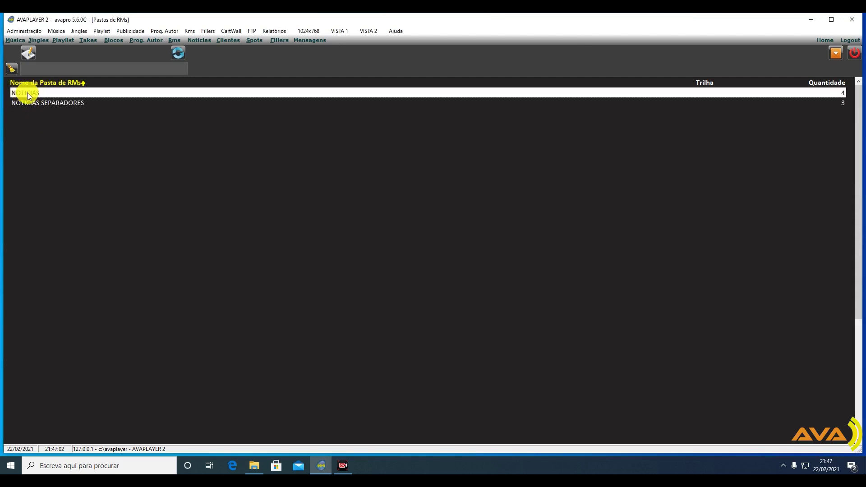
pyautogui.click(29, 53)
pyautogui.click(85, 70)
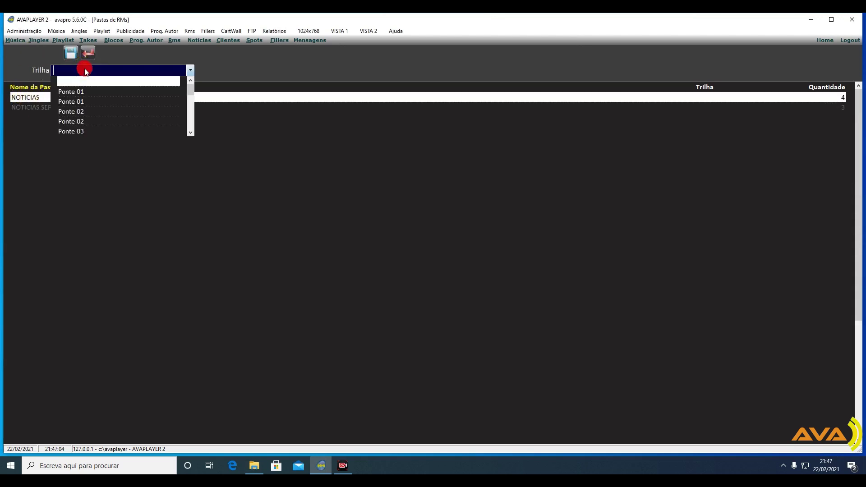
pyautogui.click(191, 133)
pyautogui.click(191, 132)
pyautogui.click(190, 132)
pyautogui.click(192, 131)
pyautogui.click(191, 132)
pyautogui.click(191, 132)
pyautogui.click(106, 130)
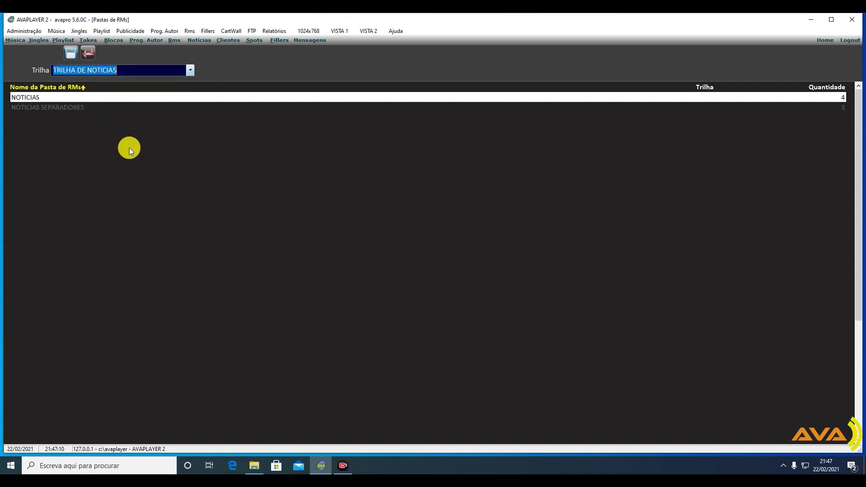
pyautogui.click(69, 54)
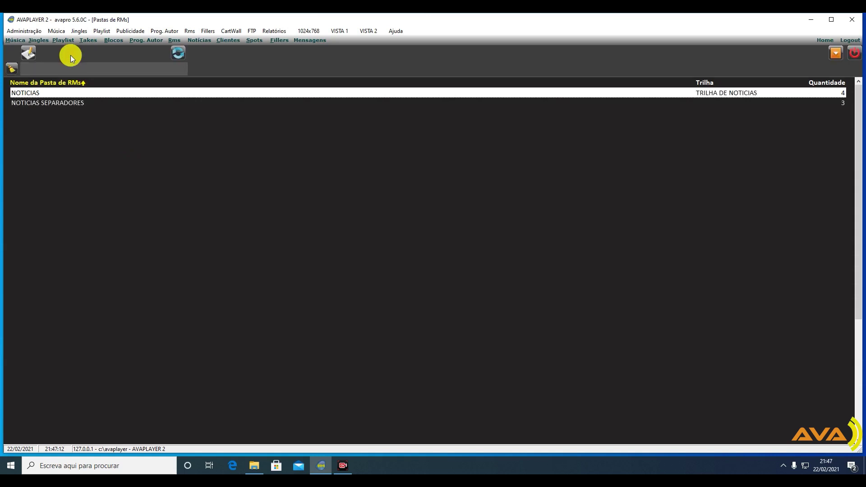
pyautogui.click(851, 53)
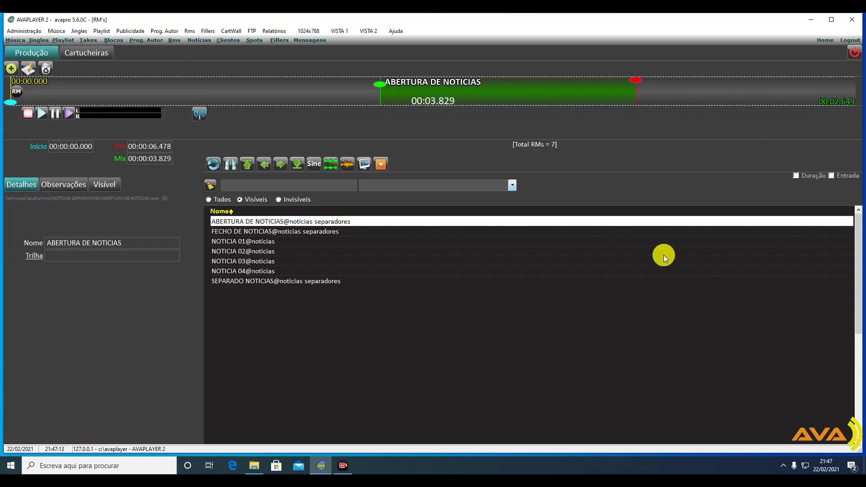
# Step: Check the Trilha assigned to the individual news items in the RM list, including NOTICIA 01 and NOTICIA 02
pyautogui.click(283, 233)
pyautogui.press('Down')
pyautogui.press('Down')
pyautogui.press('Down')
pyautogui.press('Down')
pyautogui.press('Up')
pyautogui.press('Up')
pyautogui.press('Up')
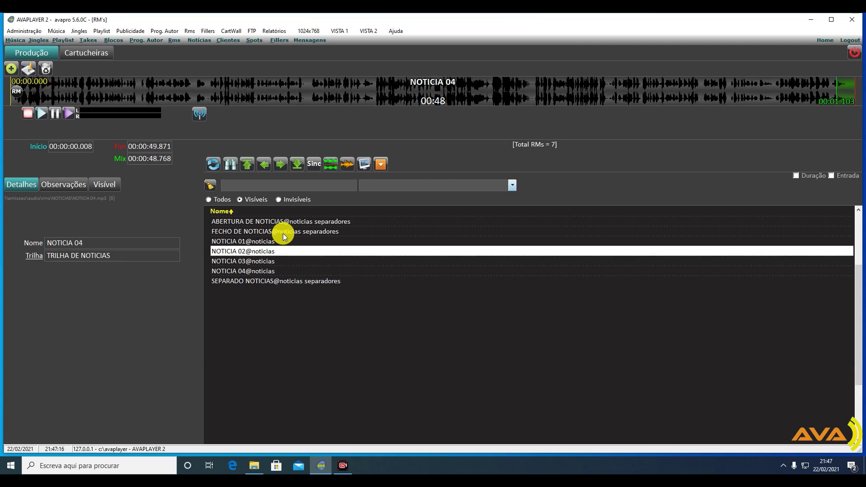
pyautogui.click(61, 255)
pyautogui.moveTo(61, 255); pyautogui.dragTo(150, 257)
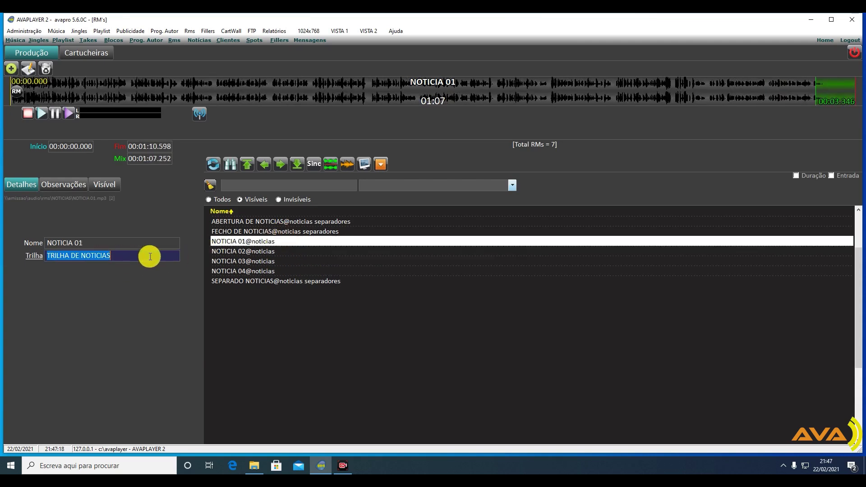
pyautogui.click(272, 251)
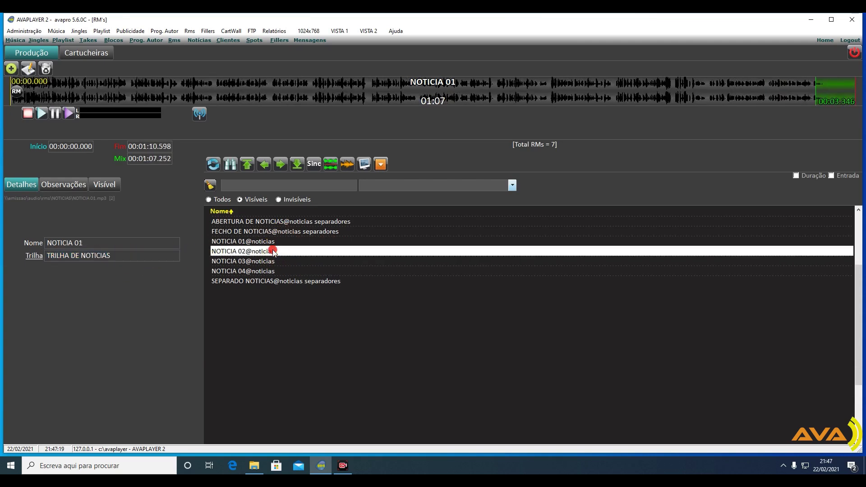
pyautogui.click(129, 257)
# Step: Compare the Trilha of every RM from ABERTURA DE NOTICIAS to SEPARADO NOTICIAS and preview NOTICIA 01 briefly
pyautogui.click(244, 221)
pyautogui.press('Down')
pyautogui.press('Down')
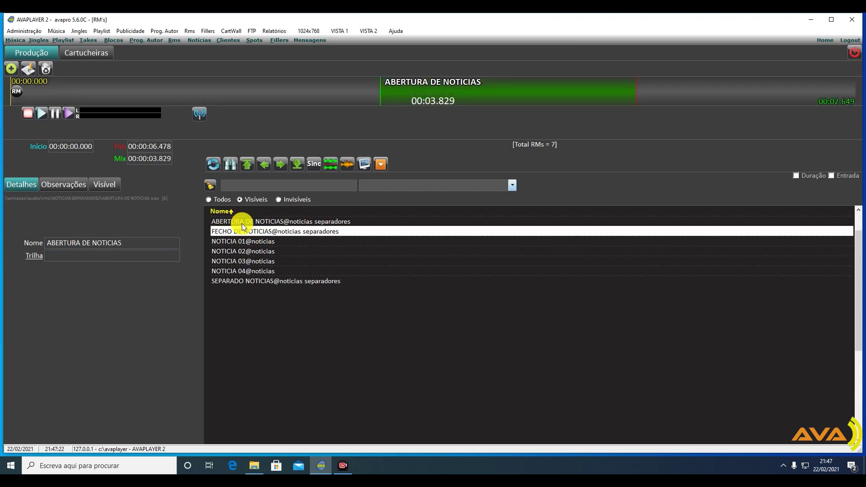
pyautogui.press('Down')
pyautogui.press('Down')
pyautogui.press('Down')
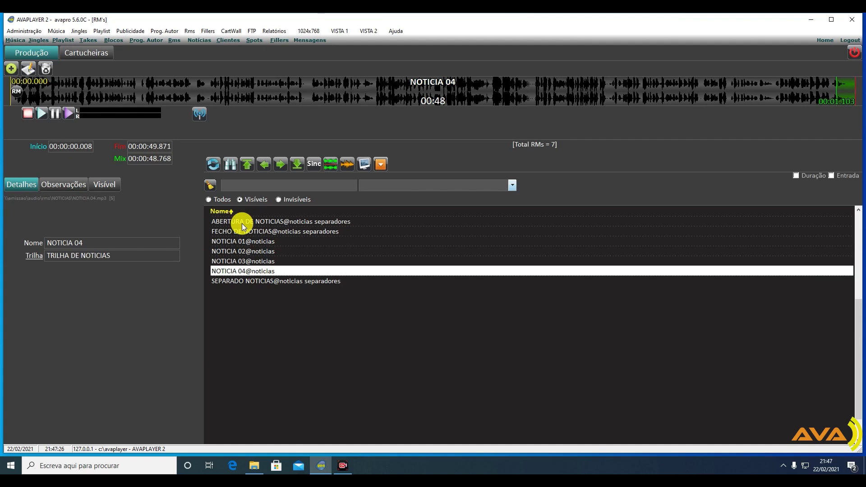
pyautogui.press('Down')
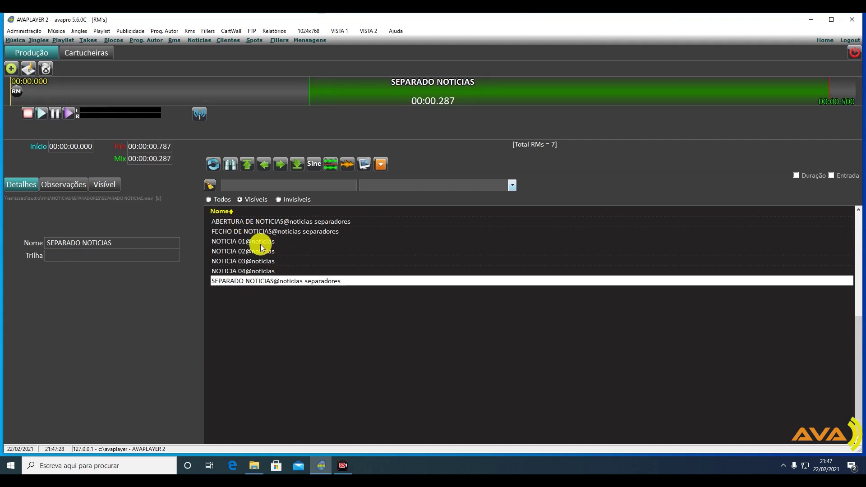
pyautogui.doubleClick(242, 243)
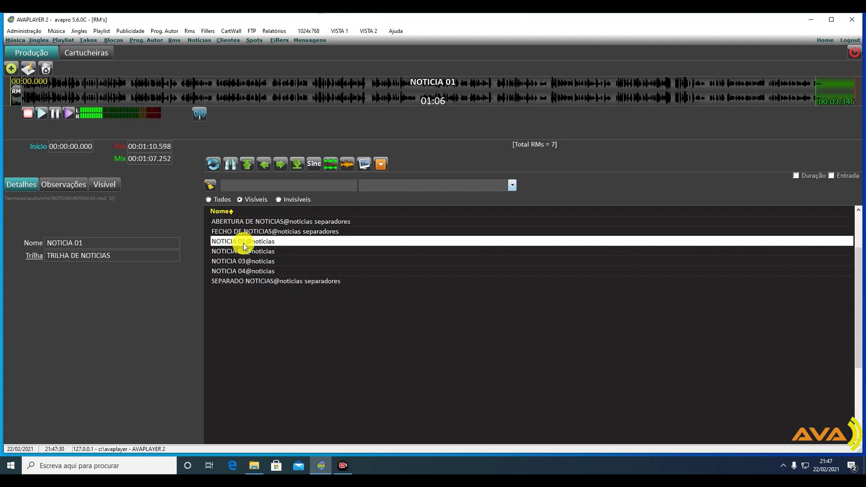
pyautogui.click(29, 114)
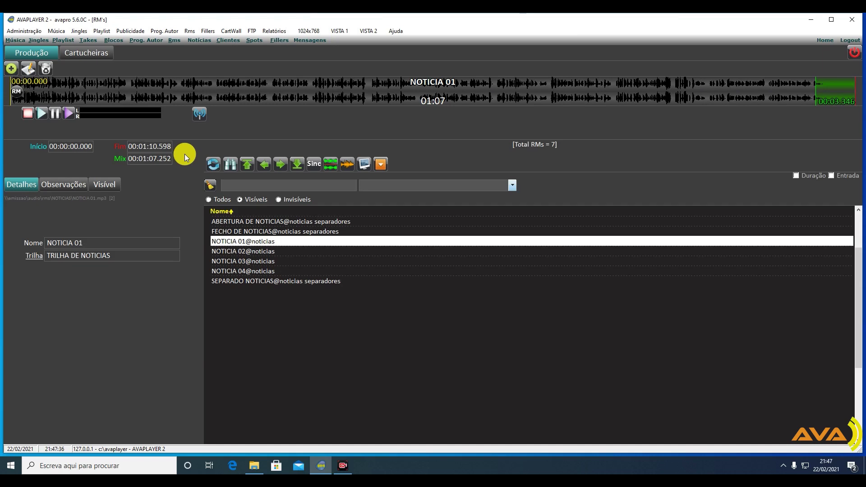
# Step: Load the 23H playlist from ABERTURA DE NOTICIAS onward into the mix editor, saving the pending mix changes
pyautogui.click(62, 41)
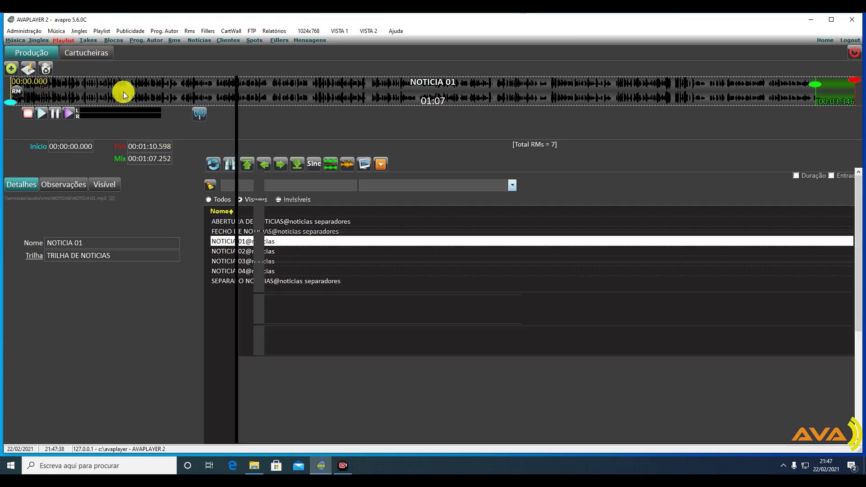
pyautogui.click(100, 197)
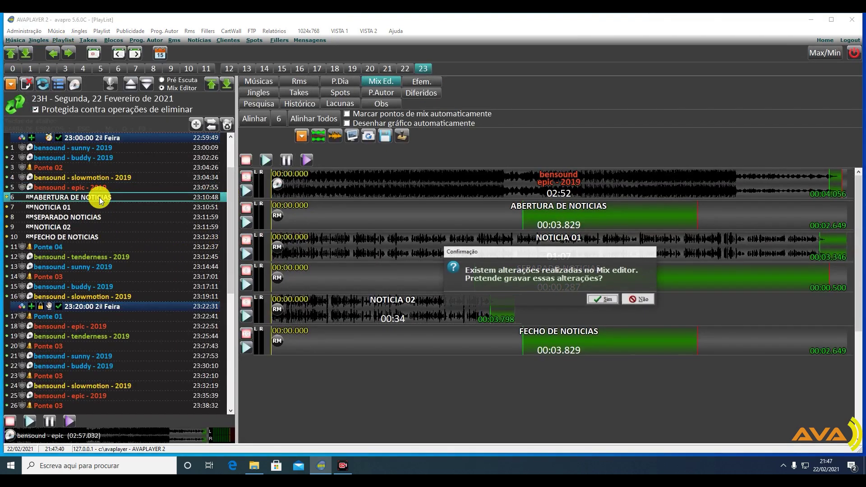
pyautogui.click(608, 304)
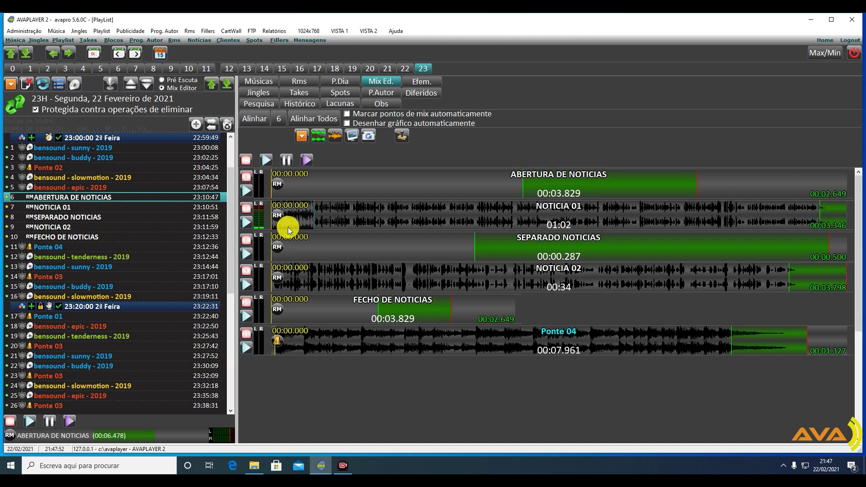
# Step: Preview the end of NOTICIA 01 in the mix editor and move its mix point to about 2.6 s before the end
pyautogui.click(800, 218)
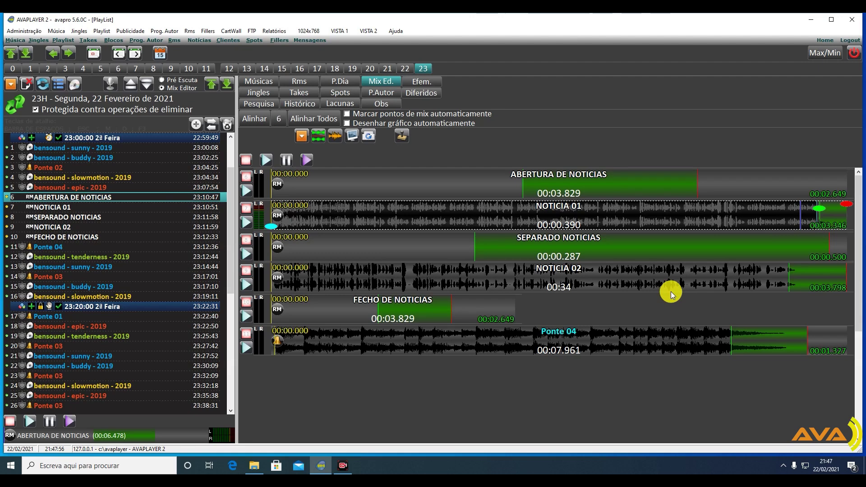
pyautogui.moveTo(833, 212); pyautogui.dragTo(825, 207)
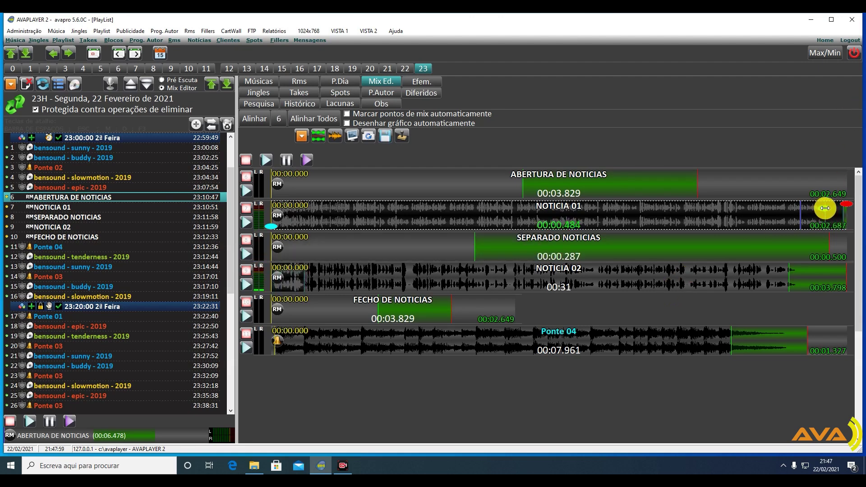
pyautogui.click(740, 218)
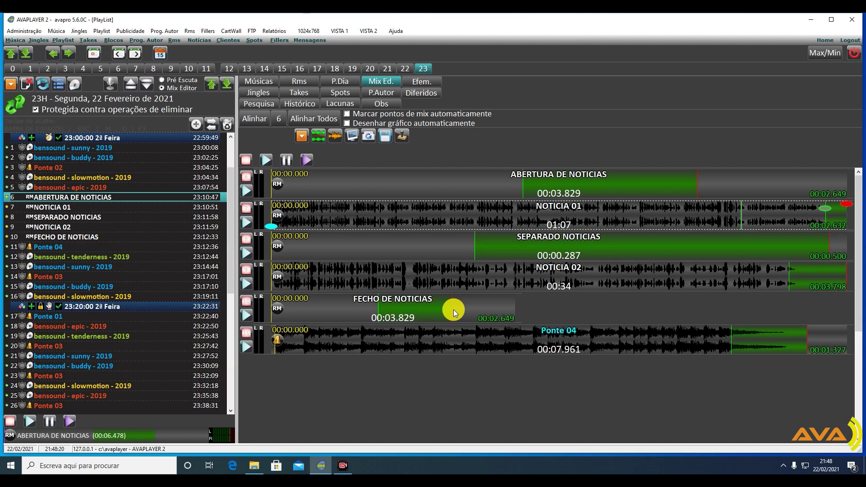
# Step: Switch to File Explorer and create a folder named TEMPO inside the shared rms folder
pyautogui.click(253, 465)
pyautogui.rightClick(291, 211)
pyautogui.moveTo(360, 321)
pyautogui.click(429, 321)
pyautogui.write('TEMPO')
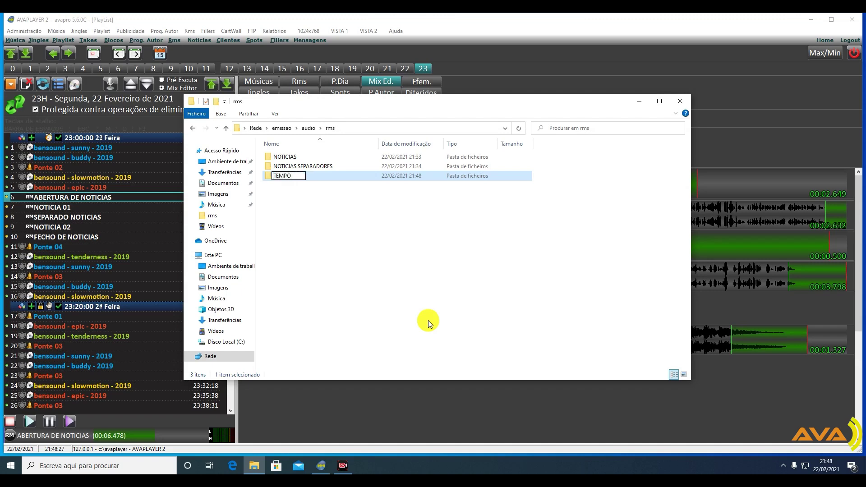
pyautogui.press('Return')
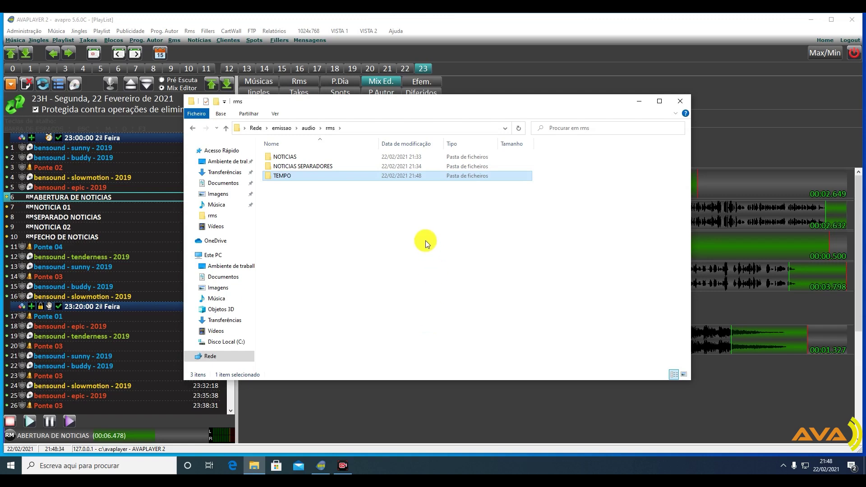
# Step: In AVAPLAYER 2, view the RM folders' backing-track list and the Notícias screen
pyautogui.click(189, 30)
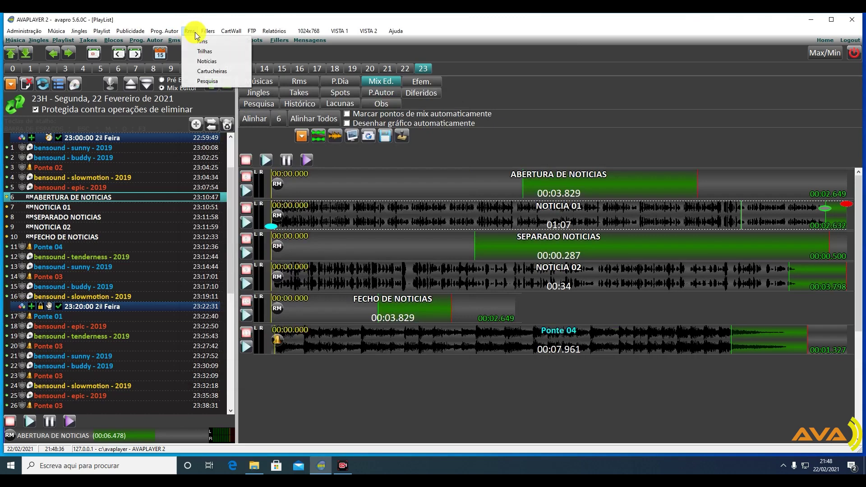
pyautogui.click(204, 51)
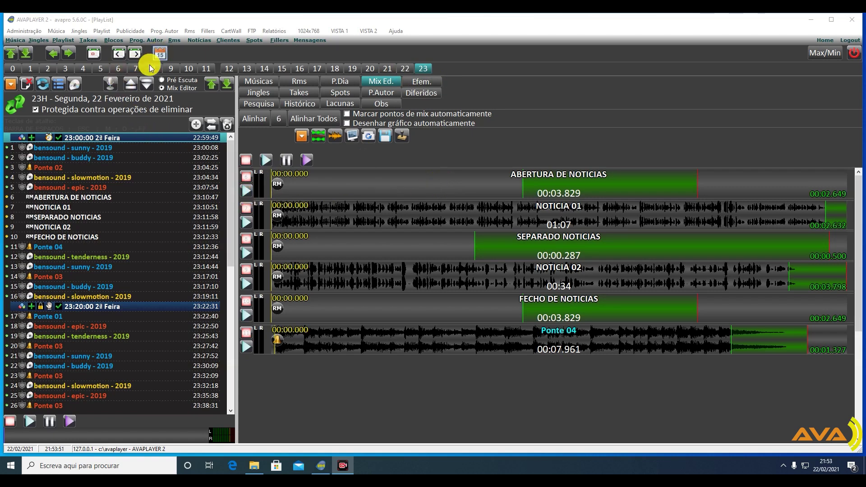
pyautogui.click(199, 40)
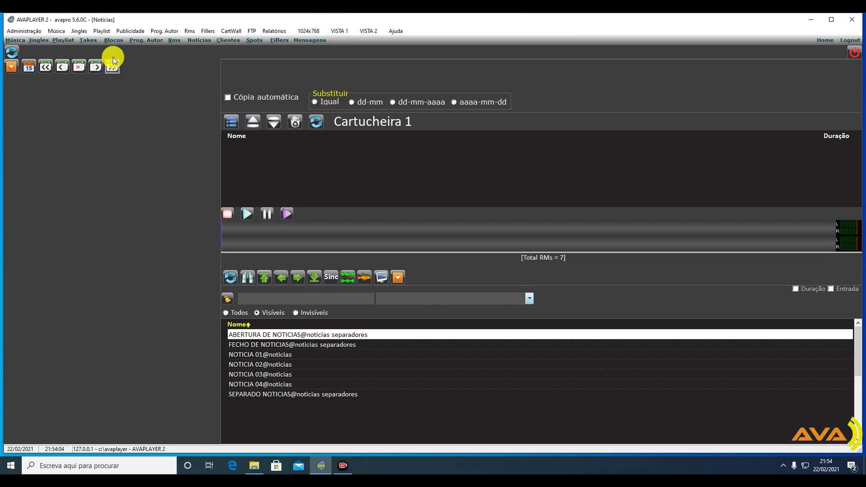
# Step: Add a news section to the 2ª Feira scheme of the 23:00:00 block and open its Notícias line
pyautogui.click(114, 40)
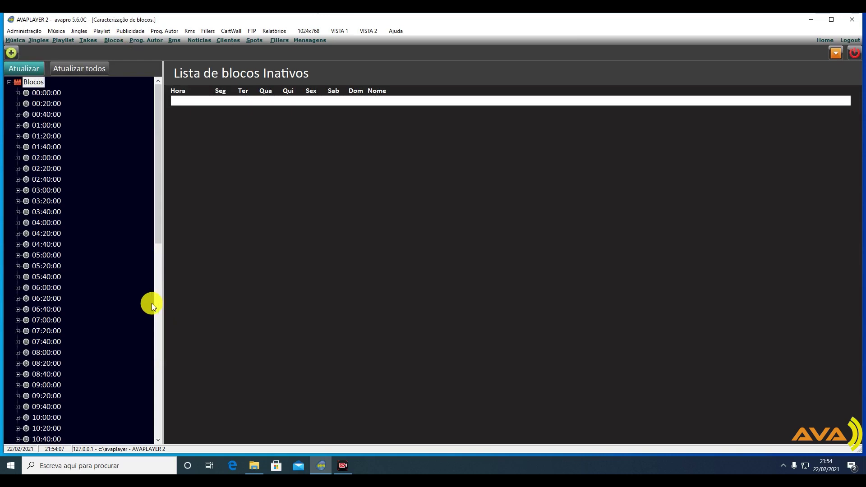
pyautogui.moveTo(160, 203); pyautogui.dragTo(165, 399)
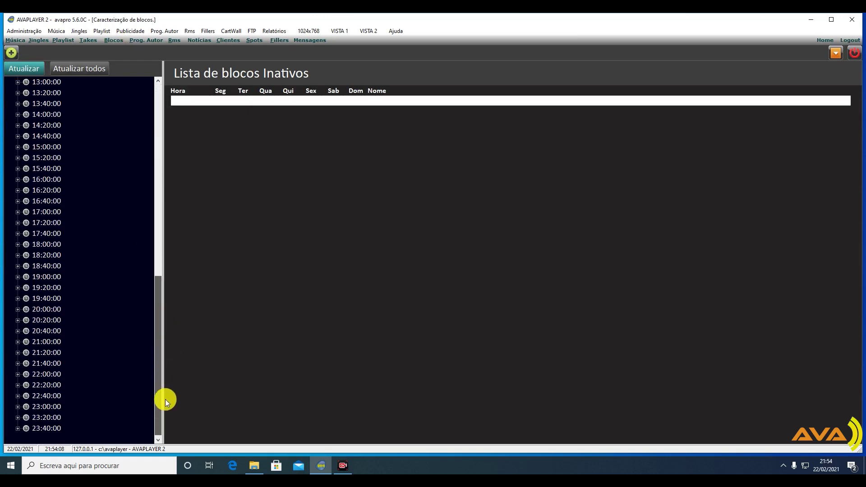
pyautogui.click(17, 406)
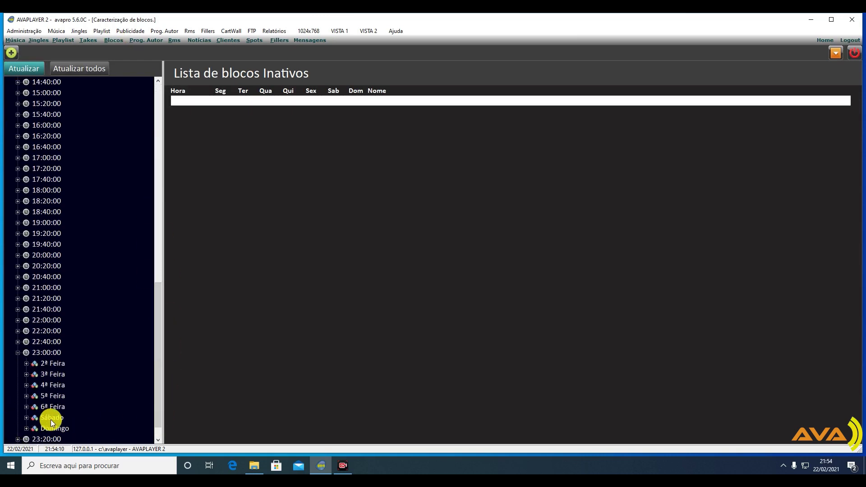
pyautogui.click(27, 364)
pyautogui.click(53, 365)
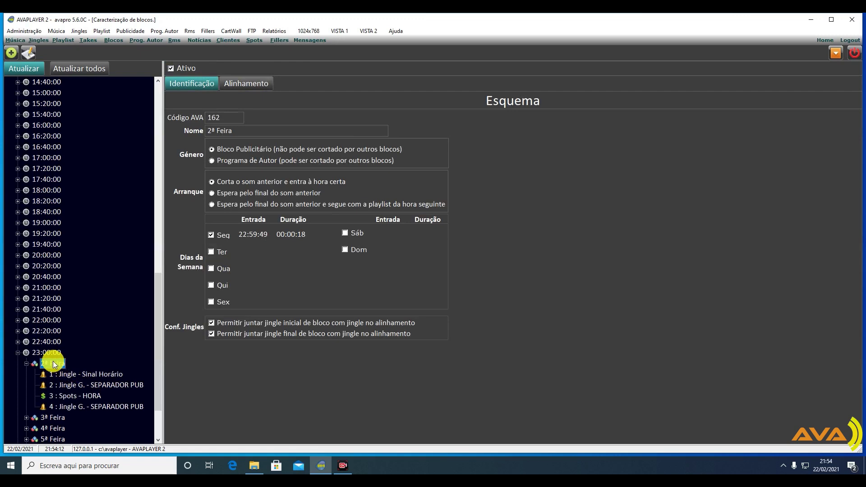
pyautogui.click(11, 53)
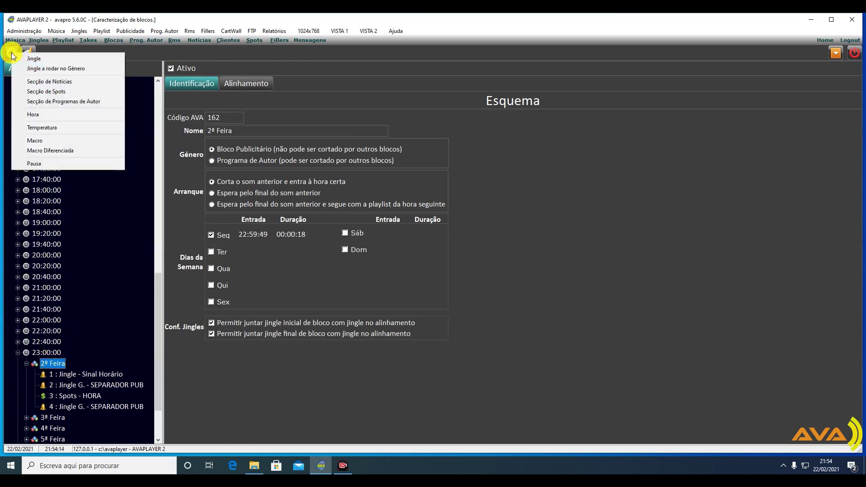
pyautogui.click(58, 82)
pyautogui.click(71, 417)
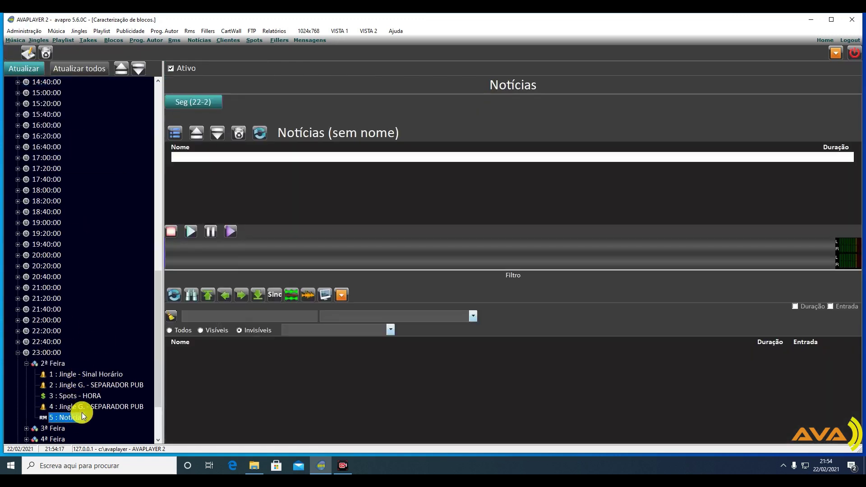
# Step: Move the 2ª Feira news line up through the 23:00:00 block's sequence and return it to position 5
pyautogui.moveTo(159, 352); pyautogui.dragTo(158, 401)
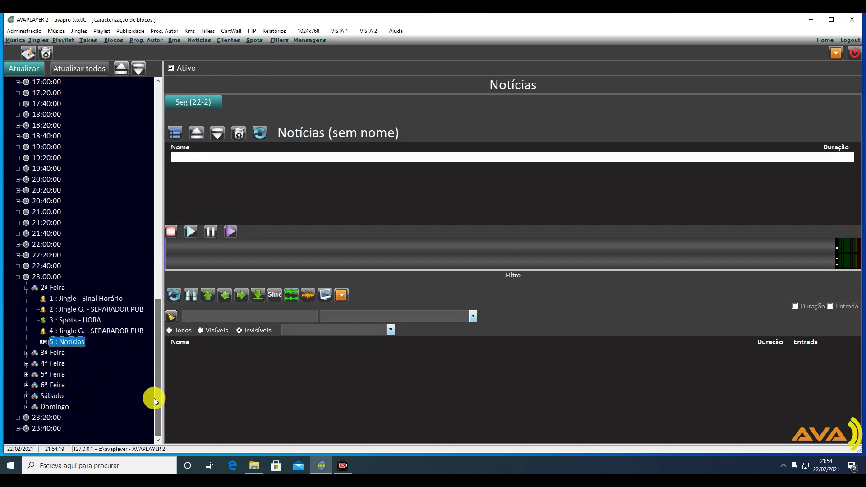
pyautogui.click(122, 70)
pyautogui.click(121, 72)
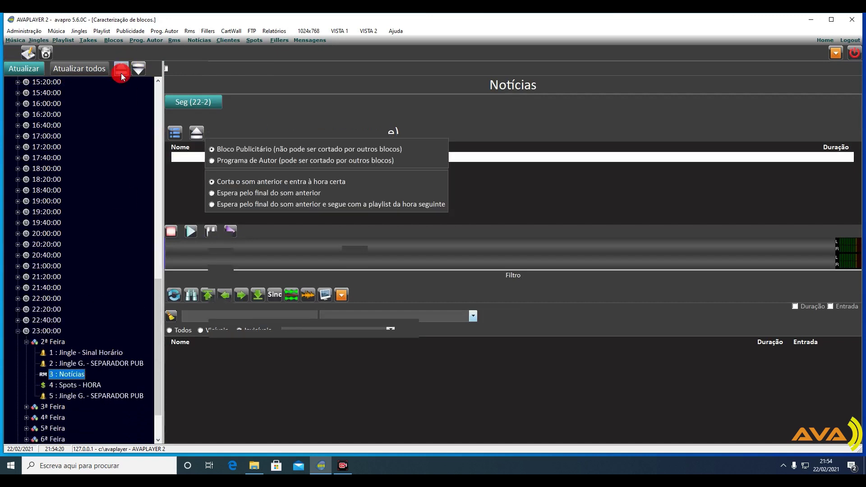
pyautogui.click(121, 72)
pyautogui.click(121, 73)
pyautogui.click(141, 70)
pyautogui.click(141, 69)
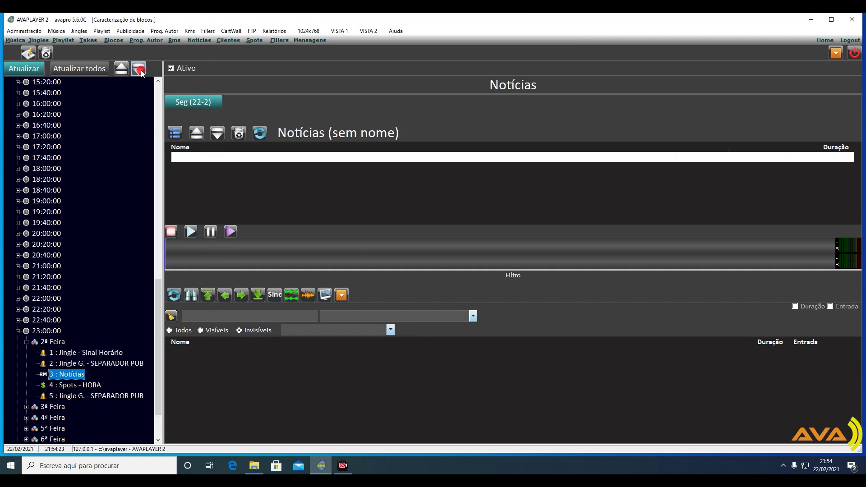
pyautogui.click(141, 69)
pyautogui.click(141, 69)
# Step: Add a news section to both the 3ª Feira and 4ª Feira schemes of the 23:00:00 block
pyautogui.moveTo(159, 363); pyautogui.dragTo(158, 403)
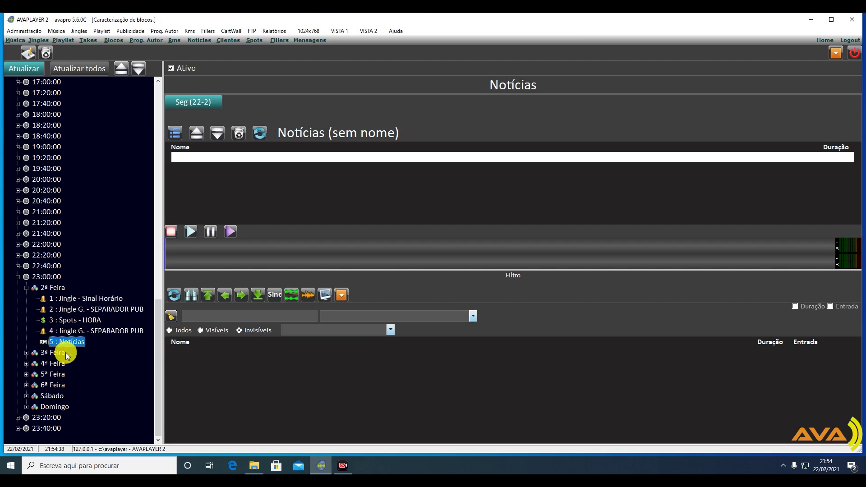
pyautogui.click(52, 353)
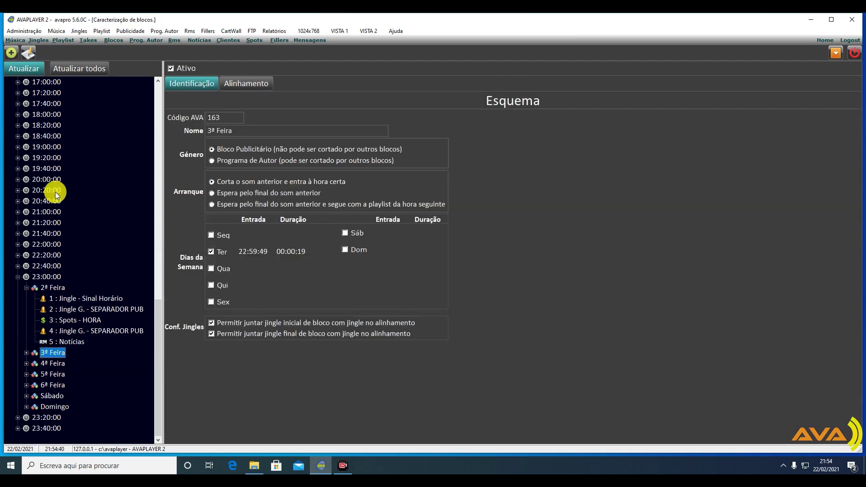
pyautogui.click(10, 53)
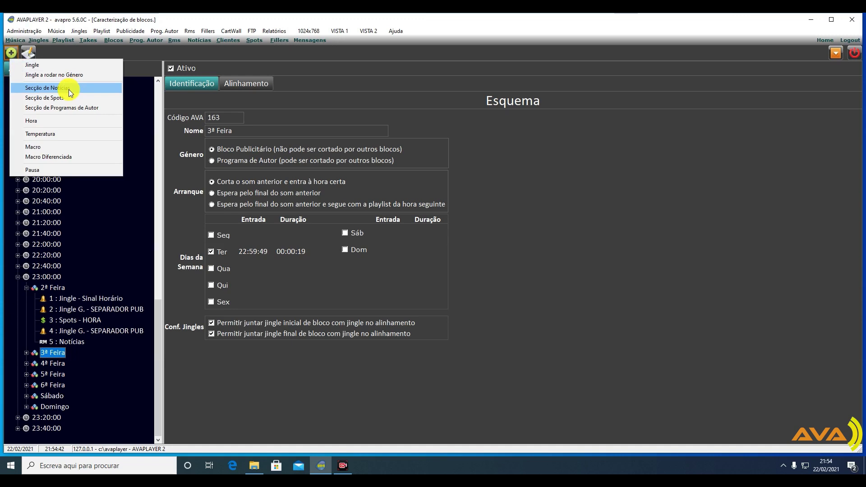
pyautogui.click(49, 87)
pyautogui.scroll(-2, 133, 407)
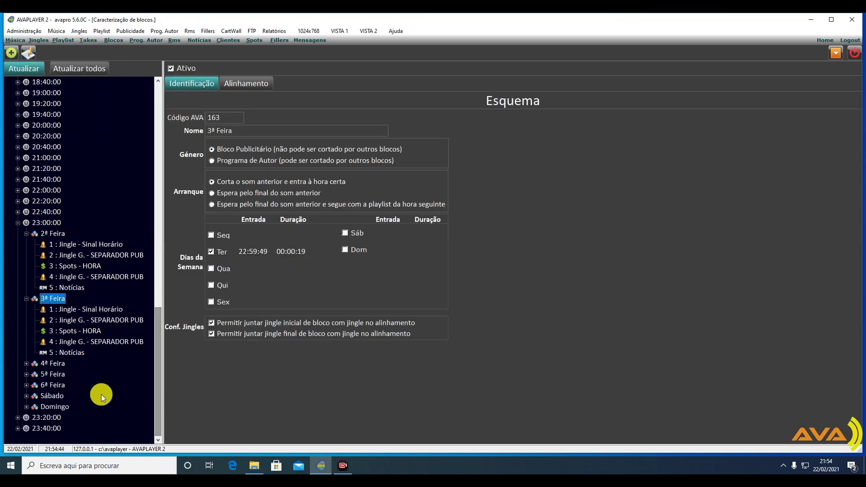
pyautogui.click(43, 364)
pyautogui.click(10, 53)
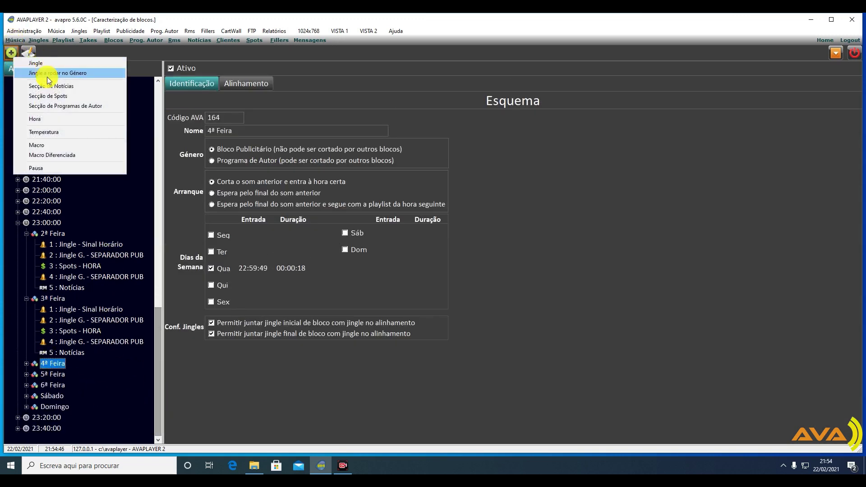
pyautogui.click(50, 87)
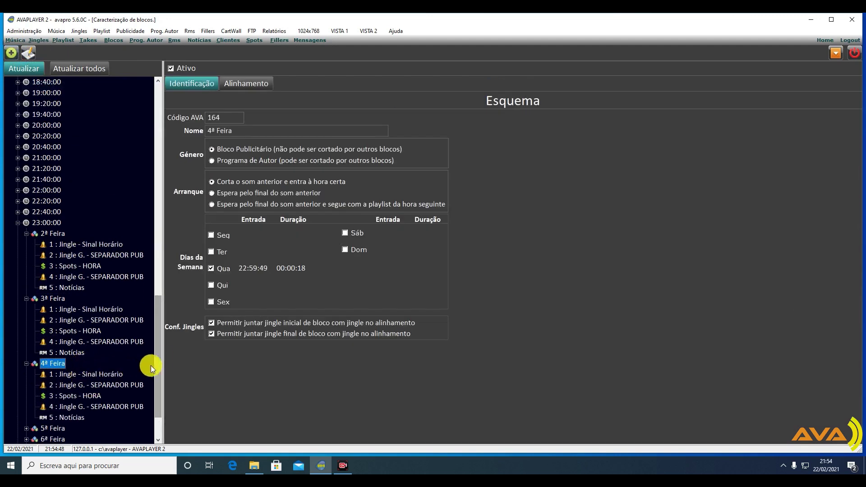
# Step: Start copying the 4ª Feira news line to other blocks, choosing hours 12, 16, 20 and 23 as destinations
pyautogui.moveTo(158, 387); pyautogui.dragTo(187, 396)
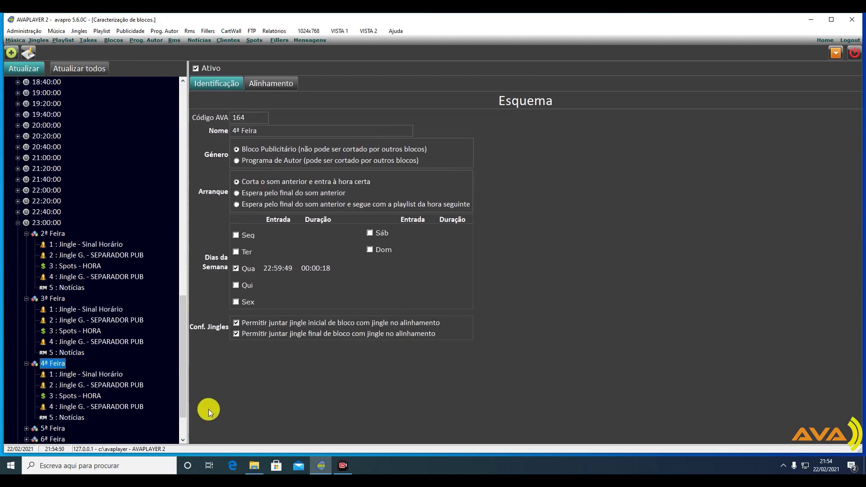
pyautogui.scroll(-2, 185, 413)
pyautogui.click(59, 364)
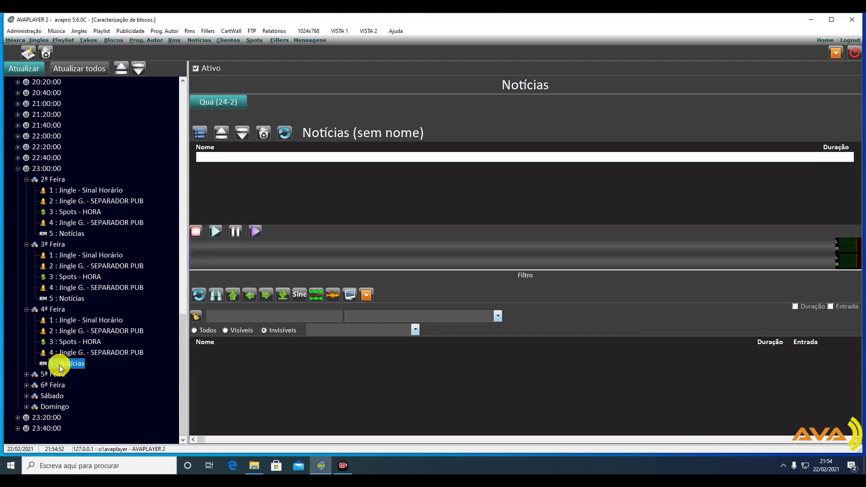
pyautogui.rightClick(66, 365)
pyautogui.click(103, 381)
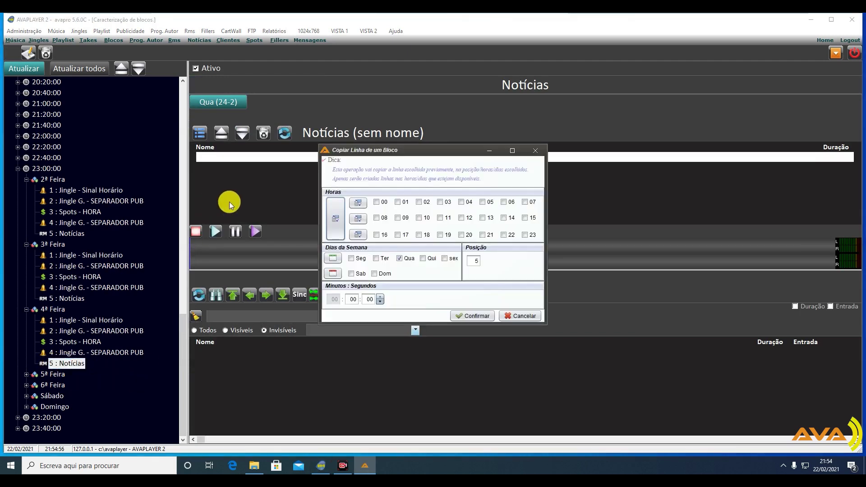
pyautogui.click(525, 235)
pyautogui.click(462, 236)
pyautogui.click(377, 235)
pyautogui.click(461, 218)
# Step: Include every weekday plus Saturday and Sunday in the copy, keep position 5 and minutes 00, and run it
pyautogui.click(333, 258)
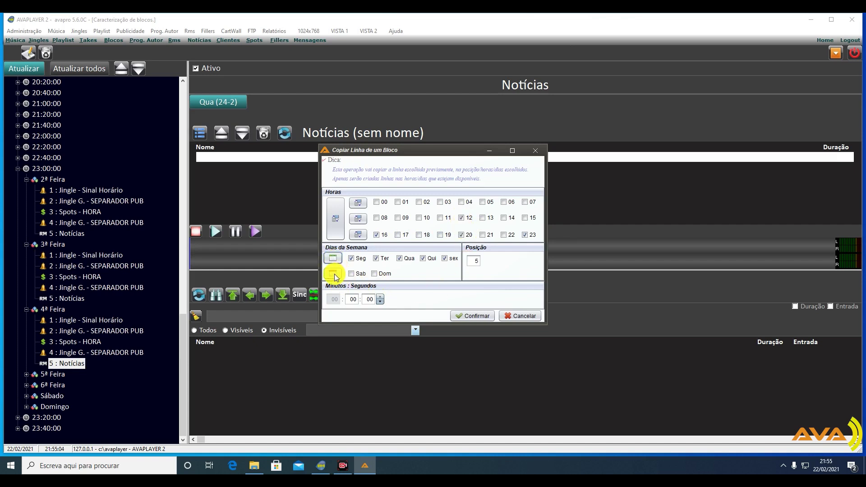
pyautogui.click(334, 274)
pyautogui.click(473, 260)
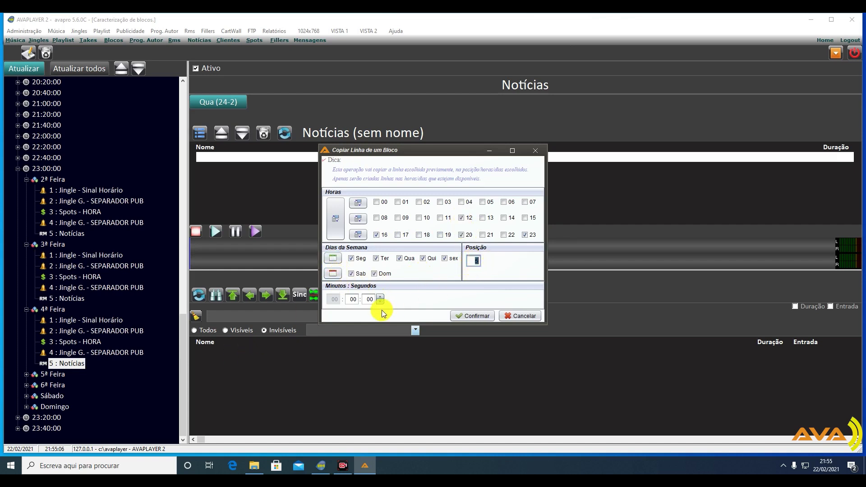
pyautogui.click(353, 299)
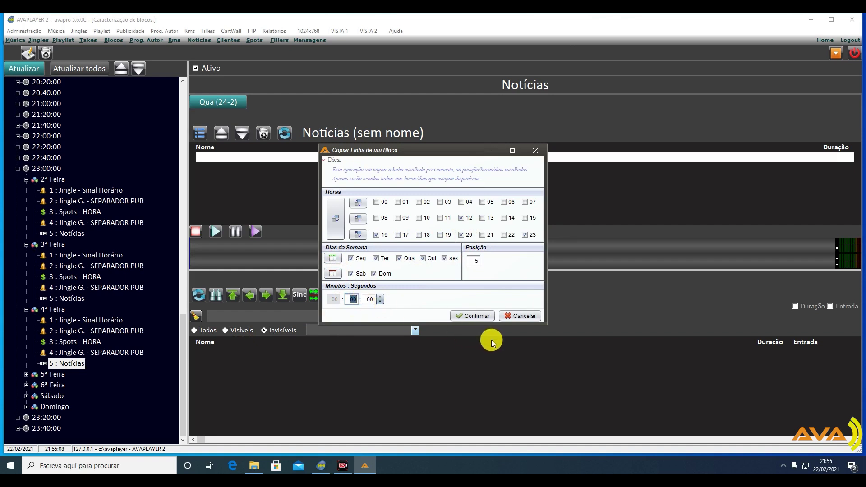
pyautogui.click(477, 317)
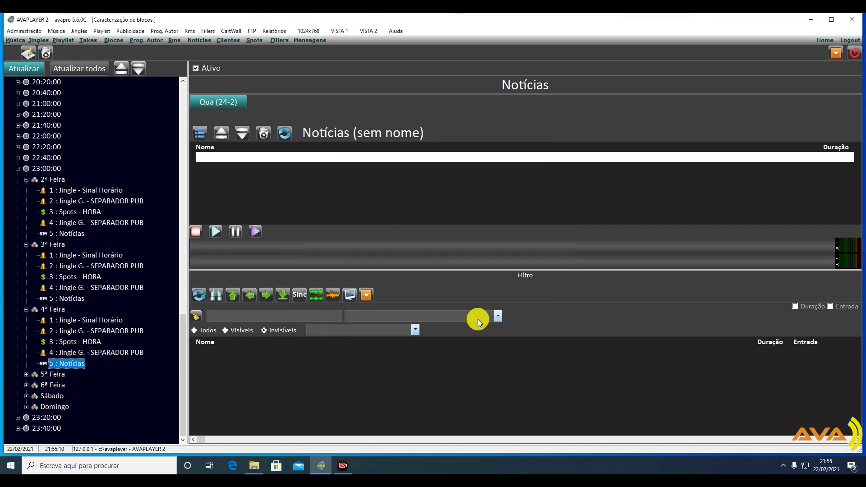
# Step: Check the 12:00:00 block's 2ª Feira scheme for the copied news line and open that line
pyautogui.moveTo(180, 333); pyautogui.dragTo(194, 213)
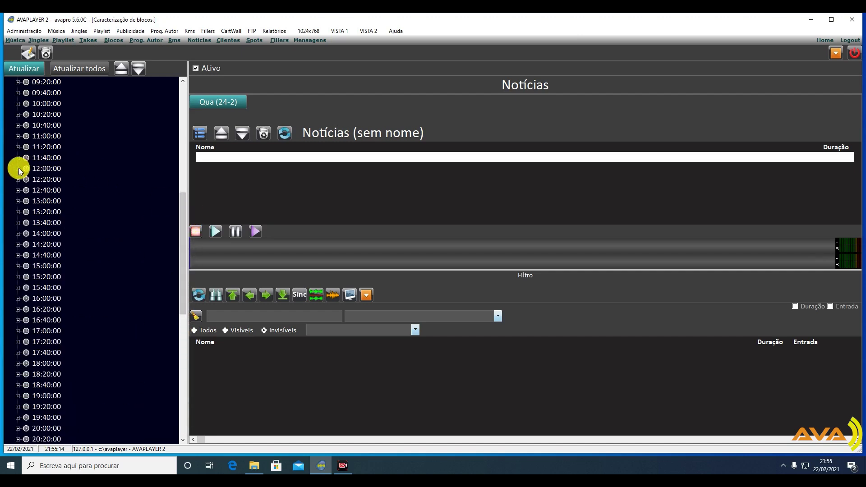
pyautogui.click(18, 168)
pyautogui.click(44, 180)
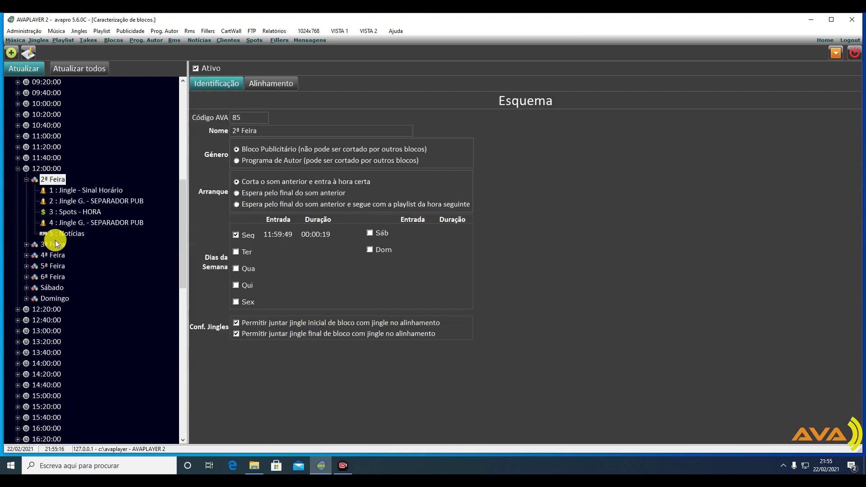
pyautogui.click(63, 234)
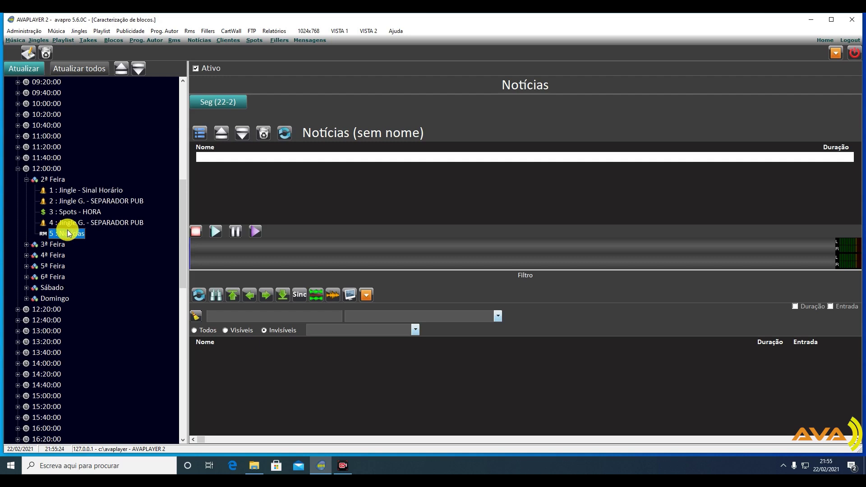
# Step: Fill Monday's 23:00:00 slot on the Notícias screen with ABERTURA DE NOTICIAS, NOTICIA 01 to 04 and FECHO DE NOTICIAS
pyautogui.click(199, 41)
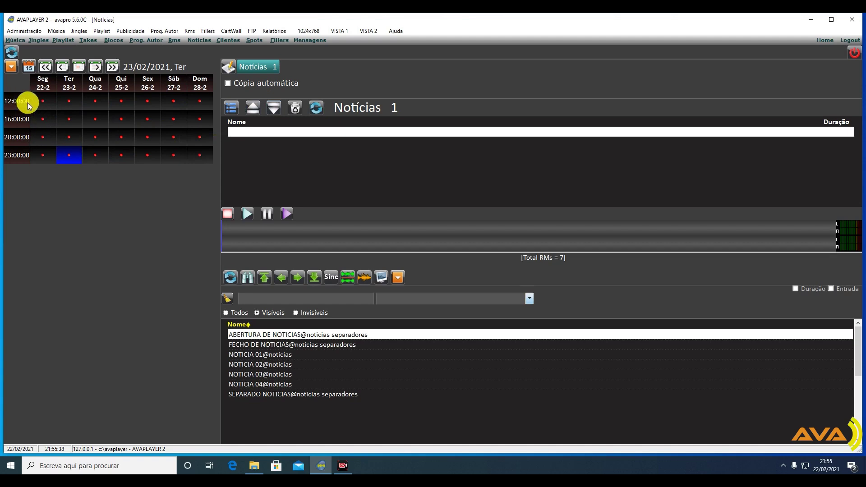
pyautogui.click(49, 155)
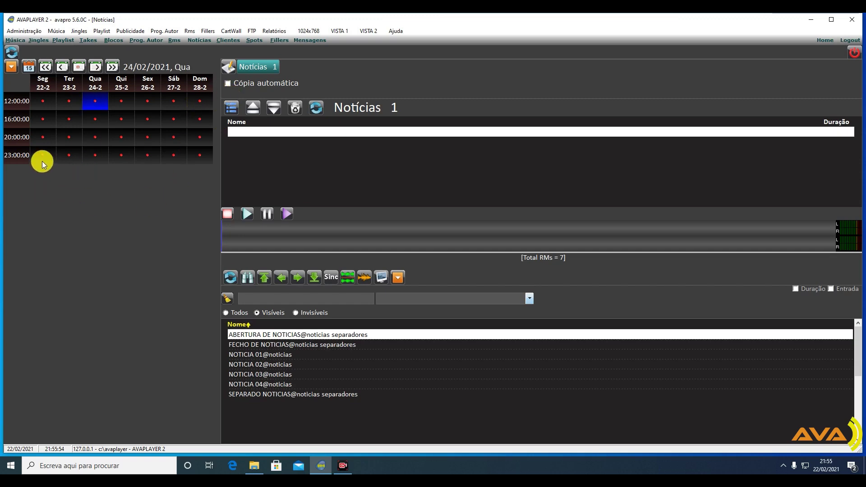
pyautogui.doubleClick(303, 334)
pyautogui.doubleClick(276, 355)
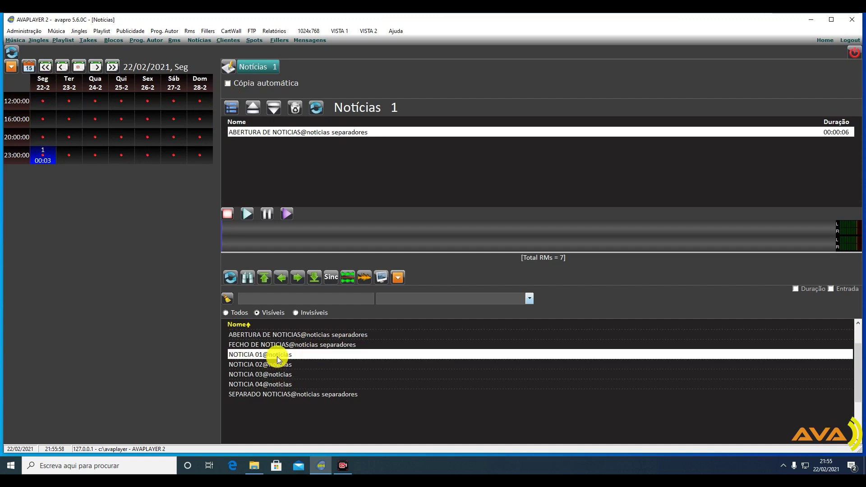
pyautogui.click(278, 366)
pyautogui.doubleClick(279, 367)
pyautogui.doubleClick(277, 375)
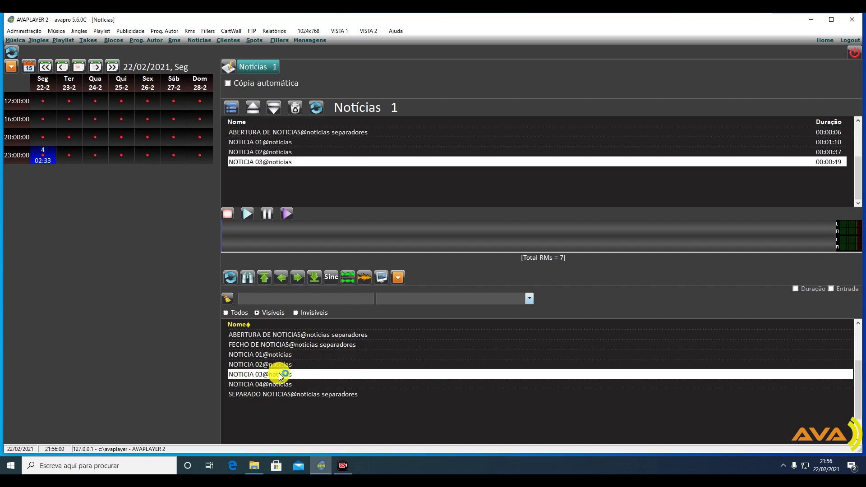
pyautogui.doubleClick(277, 384)
pyautogui.doubleClick(267, 344)
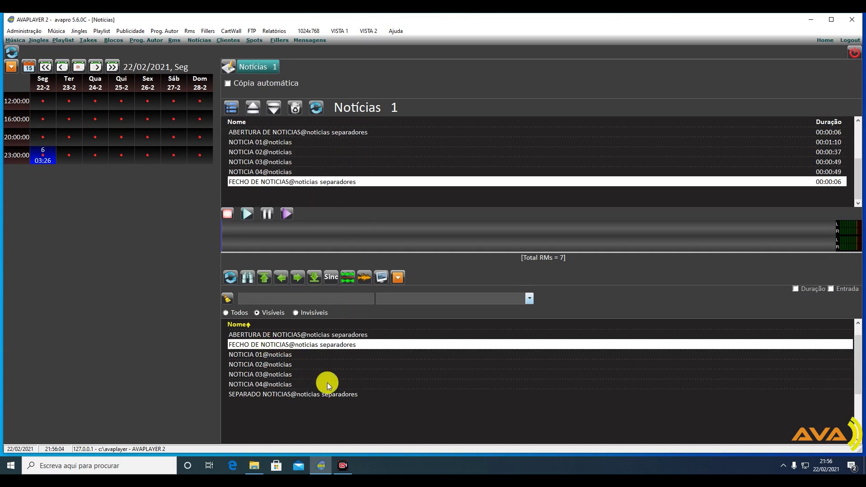
# Step: Add SEPARADO NOTICIAS three times to the end of Monday's 23:00:00 news list
pyautogui.click(339, 336)
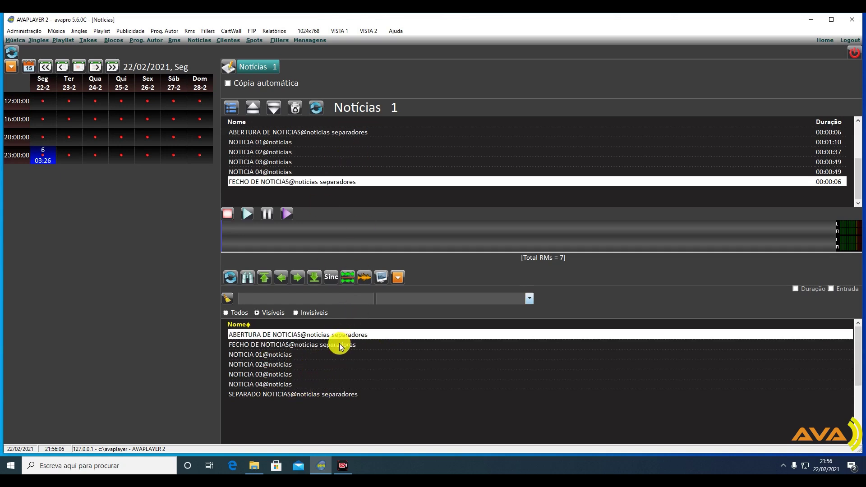
pyautogui.click(292, 396)
pyautogui.doubleClick(293, 396)
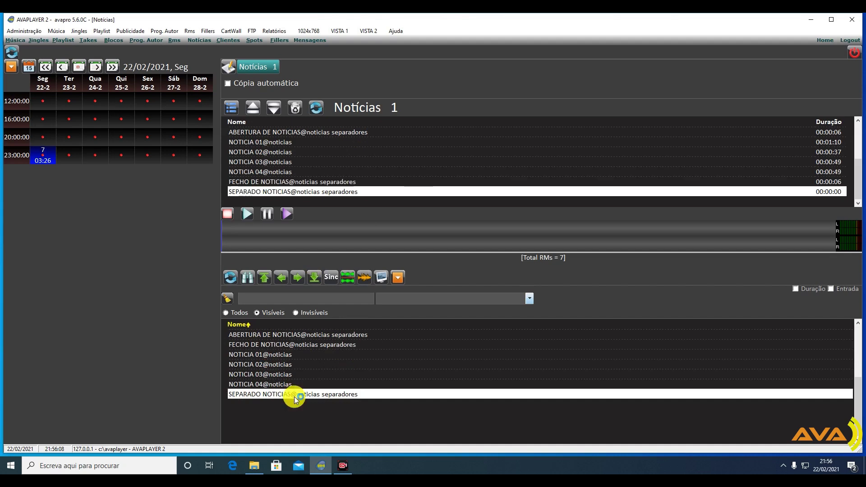
pyautogui.doubleClick(295, 398)
pyautogui.doubleClick(295, 397)
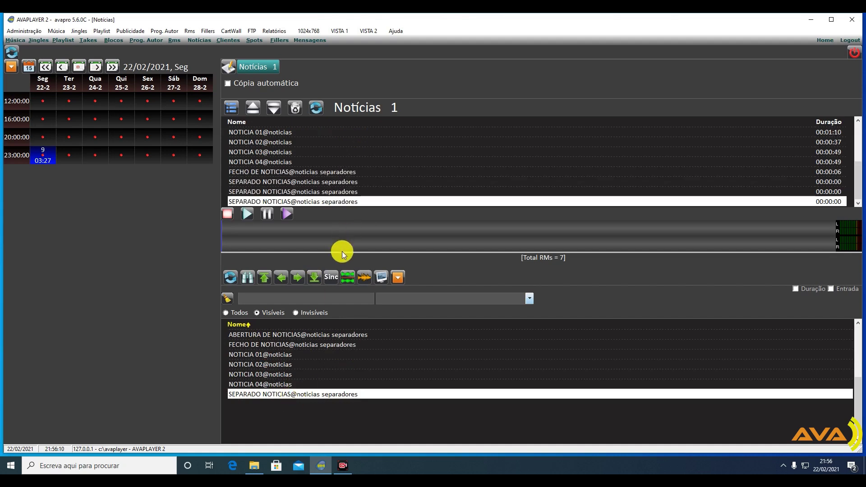
# Step: Enlarge the news list area and move FECHO DE NOTICIAS up to directly after NOTICIA 01
pyautogui.moveTo(342, 251); pyautogui.dragTo(332, 307)
pyautogui.click(310, 181)
pyautogui.click(258, 108)
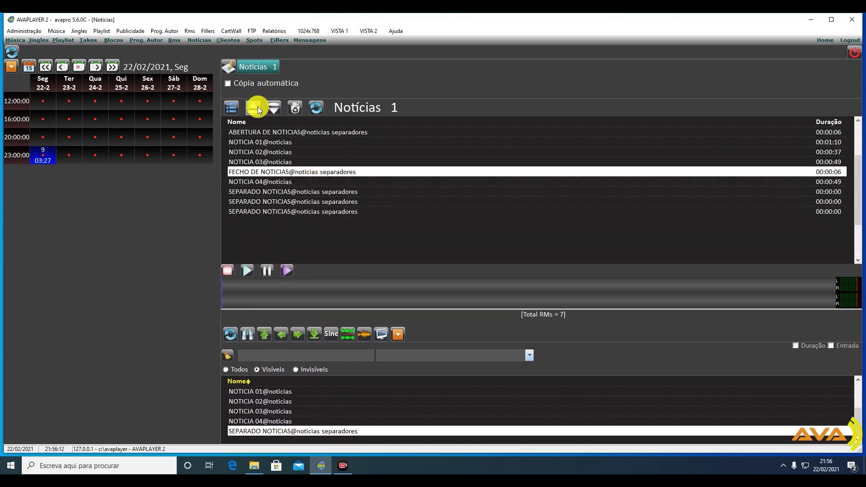
pyautogui.click(258, 109)
pyautogui.click(255, 108)
# Step: Move the first SEPARADO NOTICIAS up to directly after NOTICIA 02 and the second to directly after NOTICIA 03
pyautogui.click(318, 191)
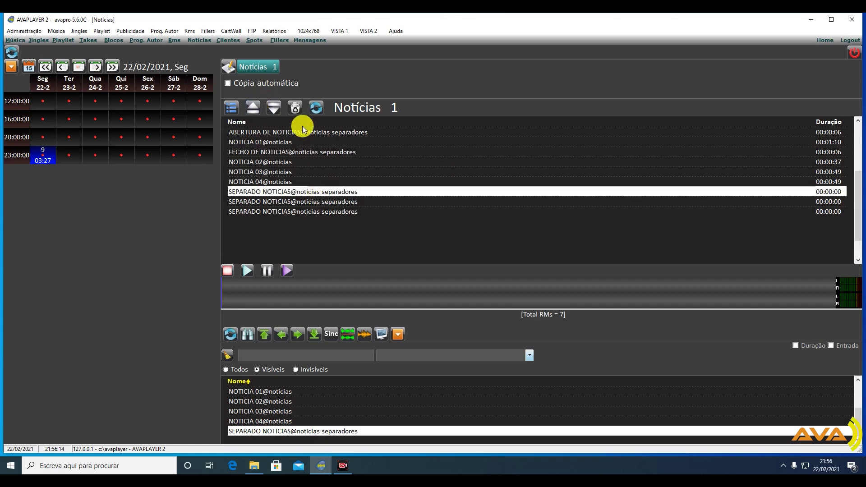
pyautogui.click(253, 107)
pyautogui.click(253, 108)
pyautogui.click(293, 201)
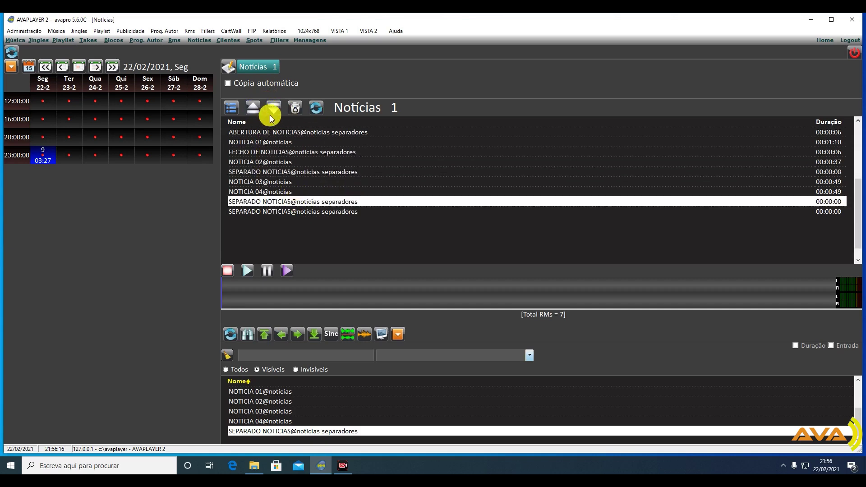
pyautogui.click(253, 108)
# Step: Delete the last SEPARADO NOTICIAS from Monday's 23:00:00 news list and look through the remaining entries
pyautogui.click(307, 211)
pyautogui.click(296, 111)
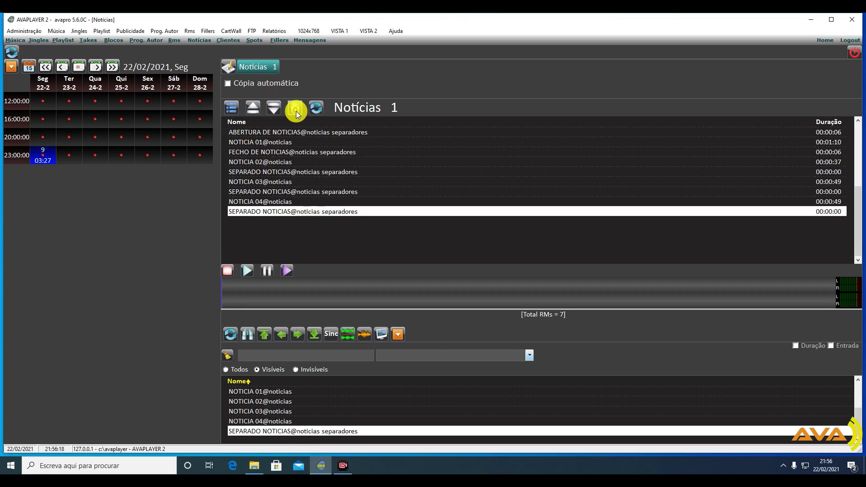
pyautogui.click(296, 110)
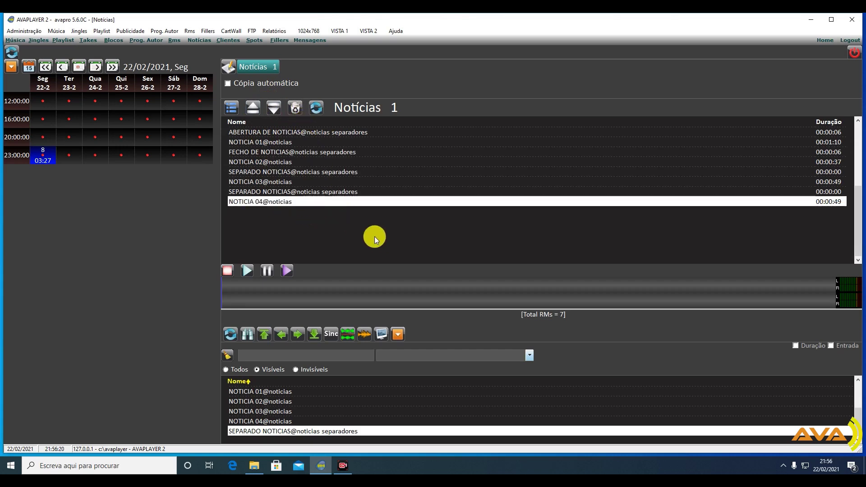
pyautogui.click(293, 132)
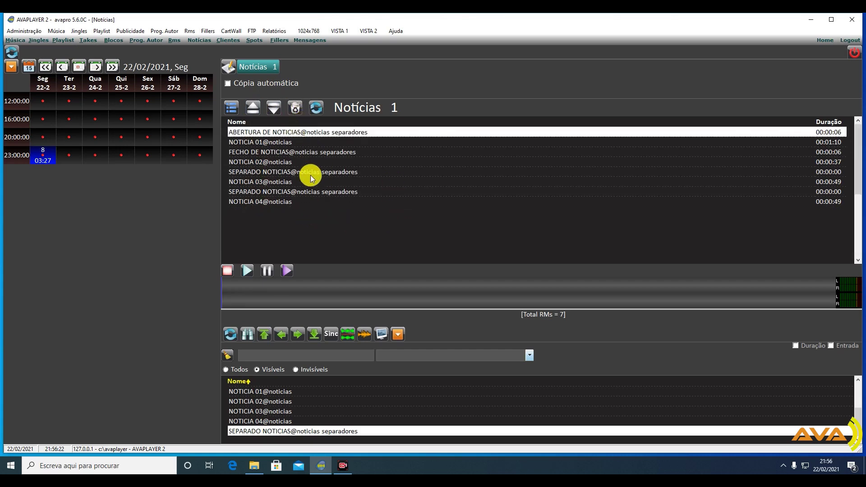
pyautogui.scroll(-4, 310, 175)
pyautogui.scroll(-1, 311, 175)
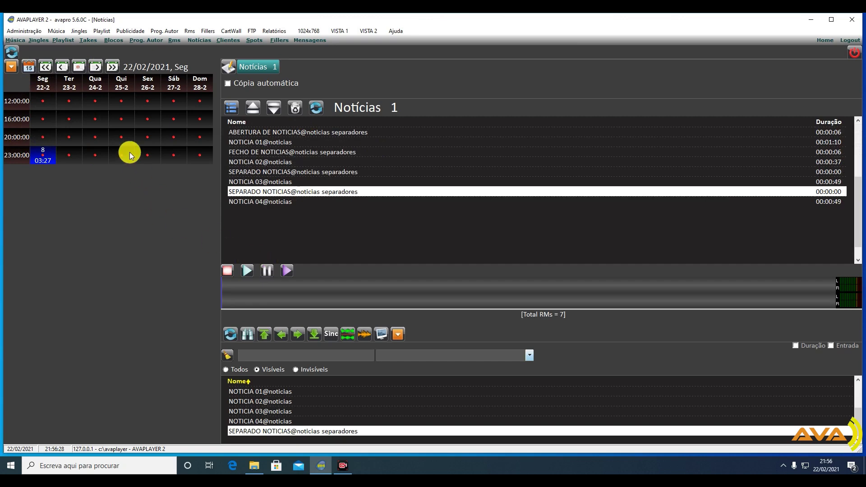
# Step: Open the 23H playlist, expand the 23:00:00 block and check its advertising and news items
pyautogui.click(63, 40)
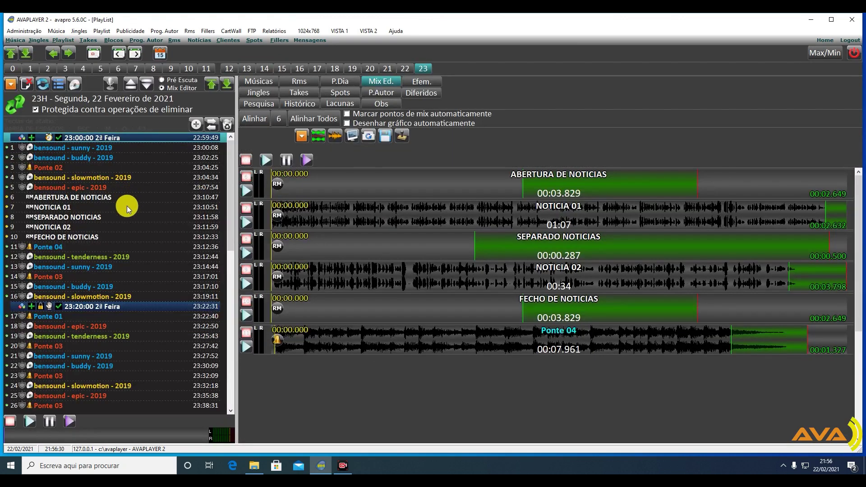
pyautogui.click(33, 137)
pyautogui.scroll(-9, 80, 187)
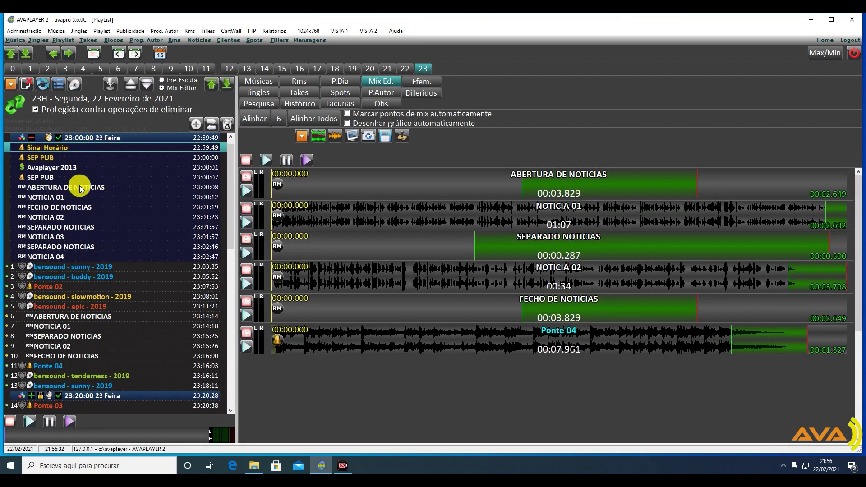
pyautogui.scroll(-3, 79, 187)
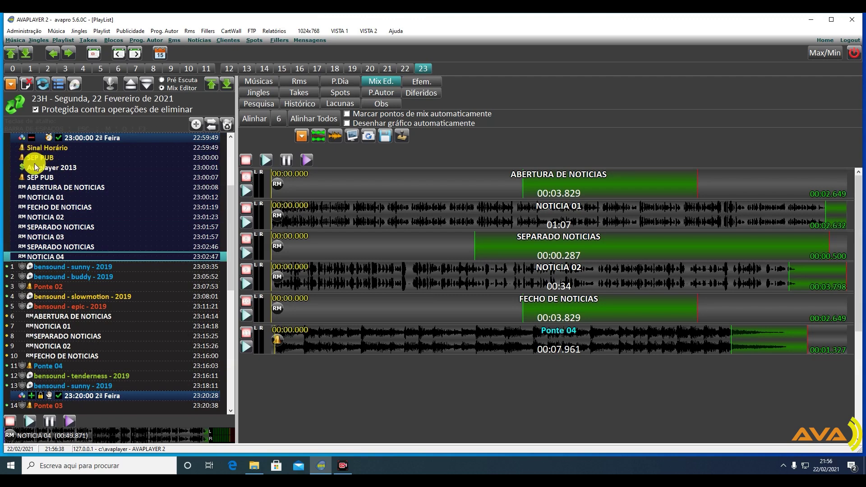
pyautogui.click(50, 148)
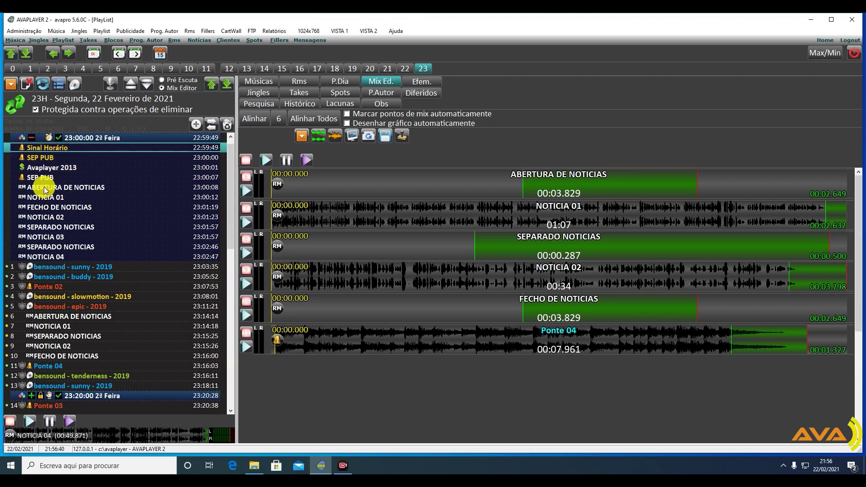
pyautogui.scroll(-13, 48, 193)
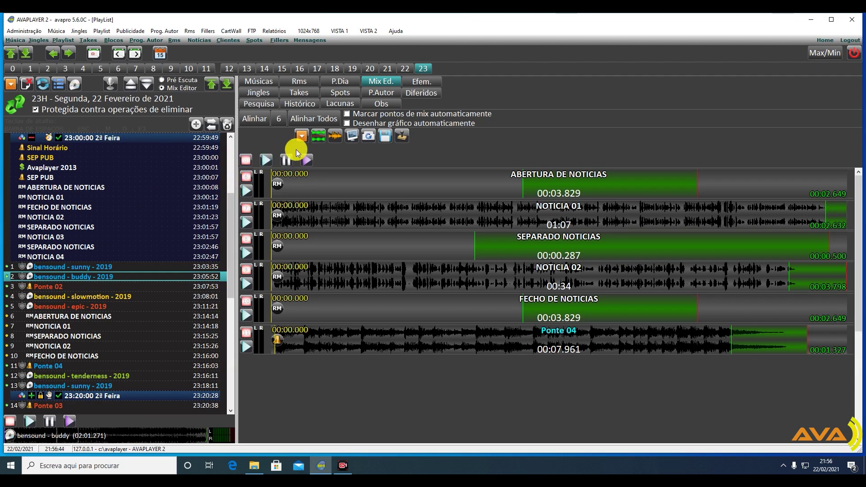
# Step: Open the 20H playlist and expand the 20:00:00 block to check its contents
pyautogui.click(369, 68)
pyautogui.click(34, 140)
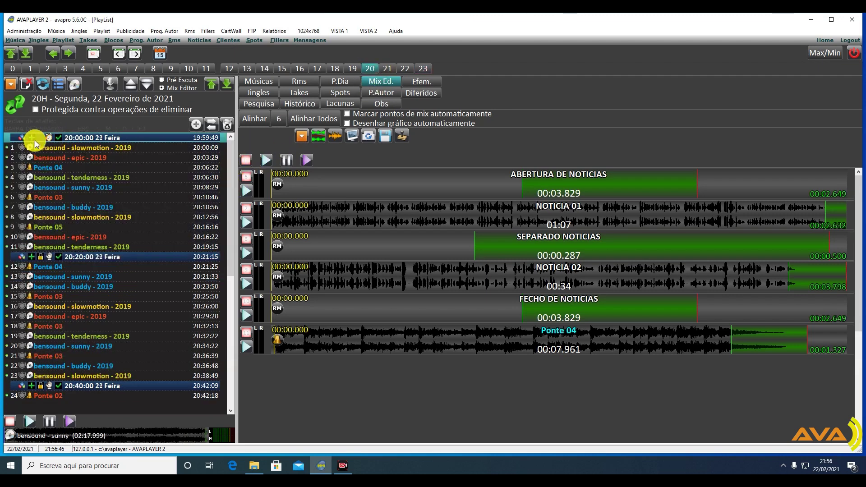
pyautogui.click(65, 162)
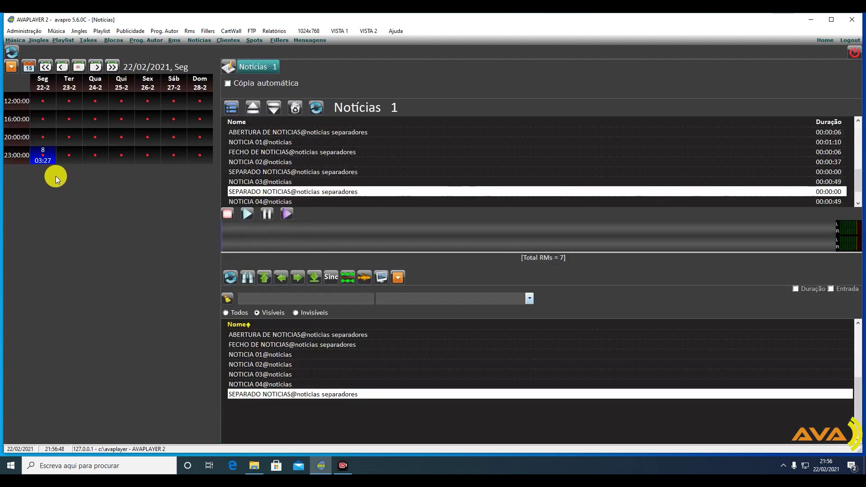
# Step: Fill Monday's 20:00:00 news slot with ABERTURA DE NOTICIAS, NOTICIA 02, SEPARADO NOTICIAS, NOTICIA 04 and FECHO DE NOTICIAS, and check the order
pyautogui.click(47, 136)
pyautogui.doubleClick(283, 335)
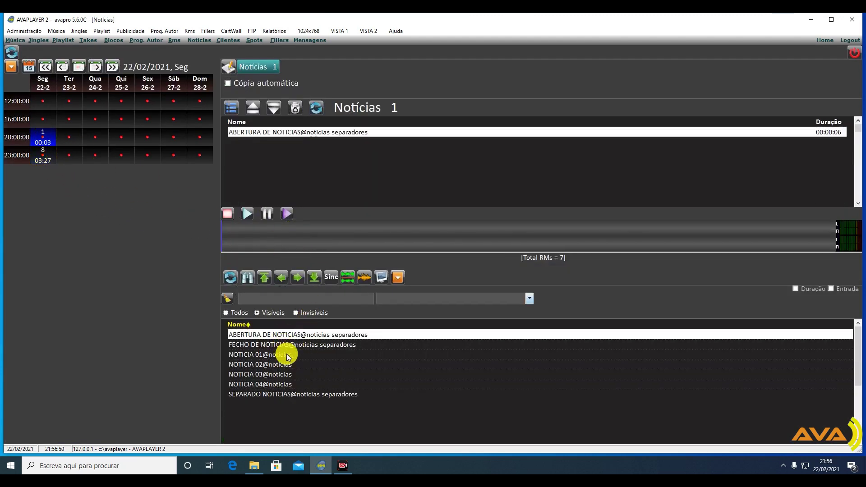
pyautogui.doubleClick(261, 365)
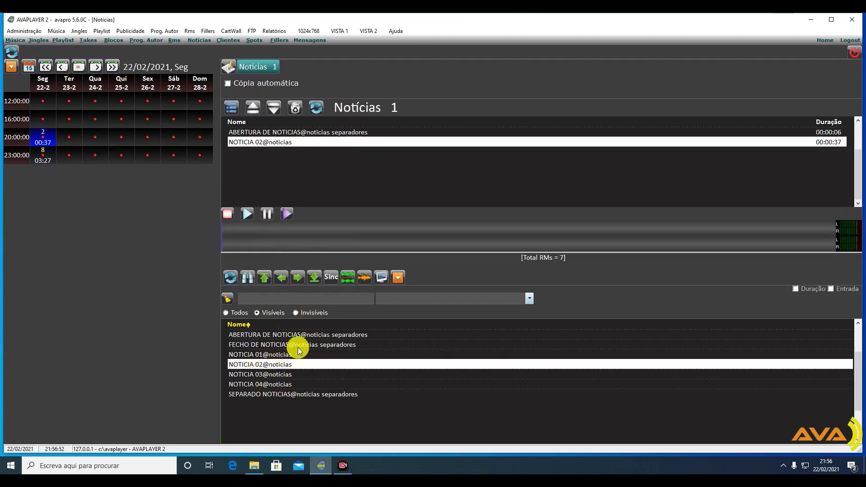
pyautogui.doubleClick(273, 393)
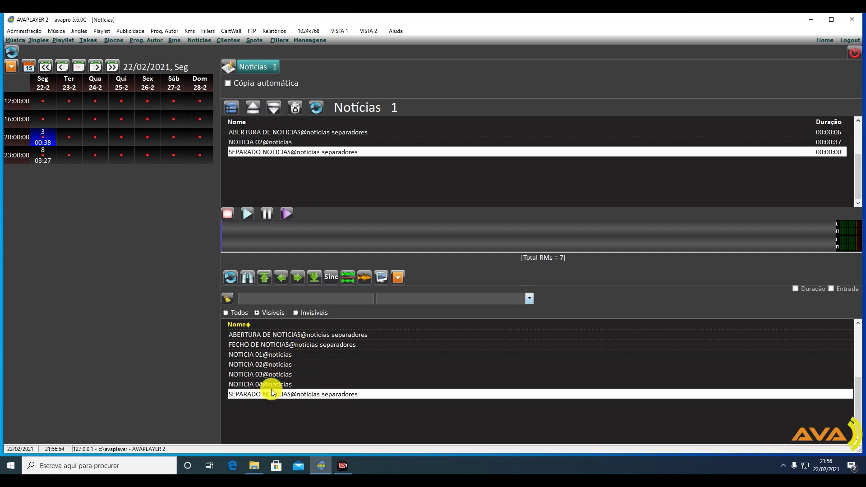
pyautogui.click(269, 386)
pyautogui.doubleClick(269, 386)
pyautogui.doubleClick(270, 345)
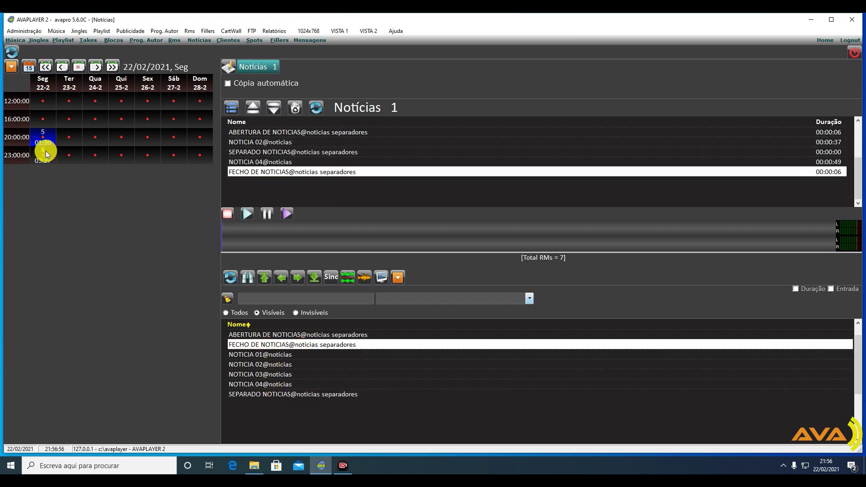
pyautogui.click(274, 131)
pyautogui.click(263, 142)
pyautogui.click(264, 152)
pyautogui.click(264, 162)
pyautogui.click(270, 172)
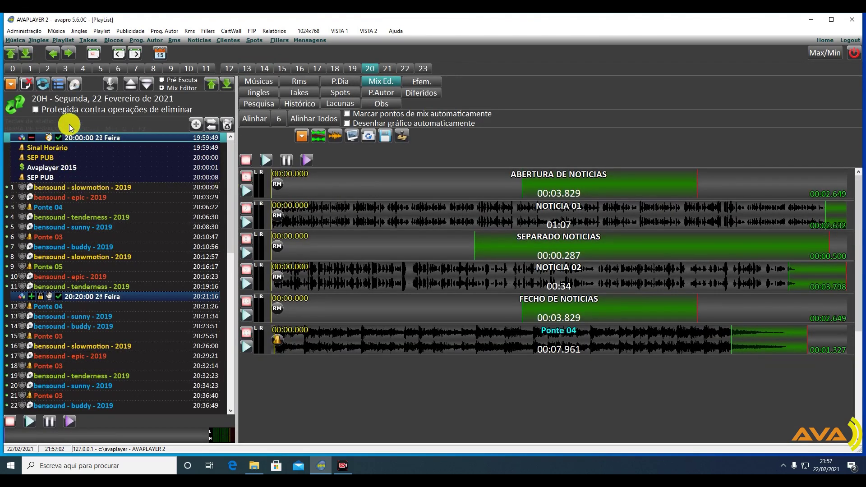
# Step: Refresh the 20H playlist and check the items of the expanded 20:00:00 block
pyautogui.click(42, 84)
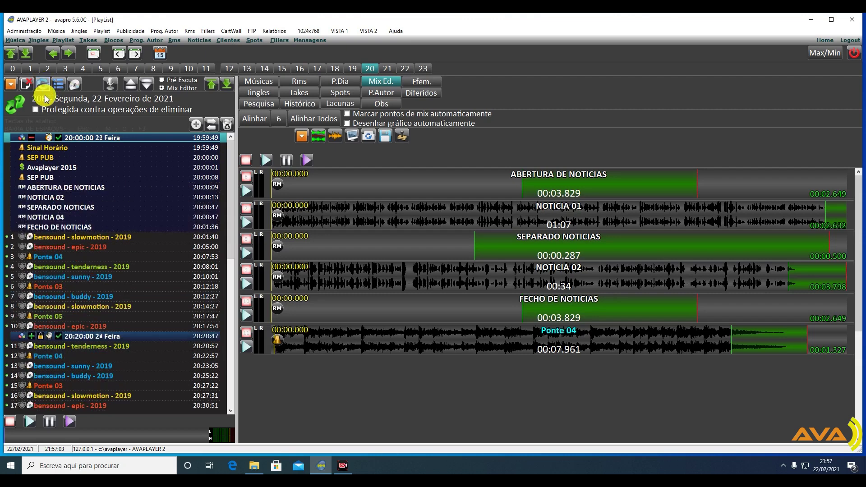
pyautogui.doubleClick(44, 160)
pyautogui.click(44, 168)
pyautogui.click(45, 179)
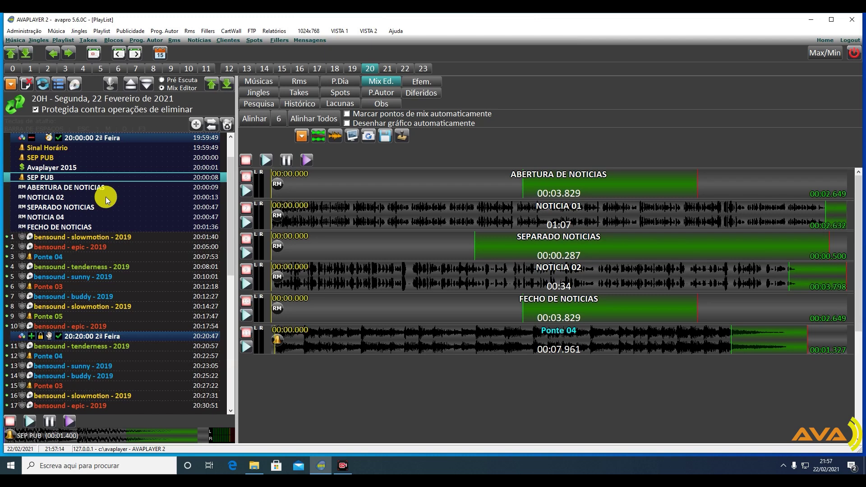
# Step: Turn off the 20H playlist's protection against deletion and clear the whole playlist
pyautogui.click(25, 84)
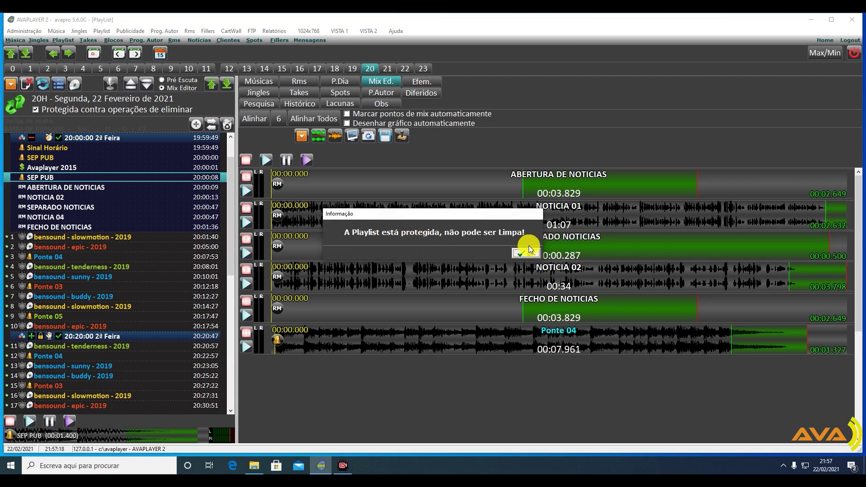
pyautogui.click(525, 252)
pyautogui.click(36, 110)
pyautogui.click(25, 84)
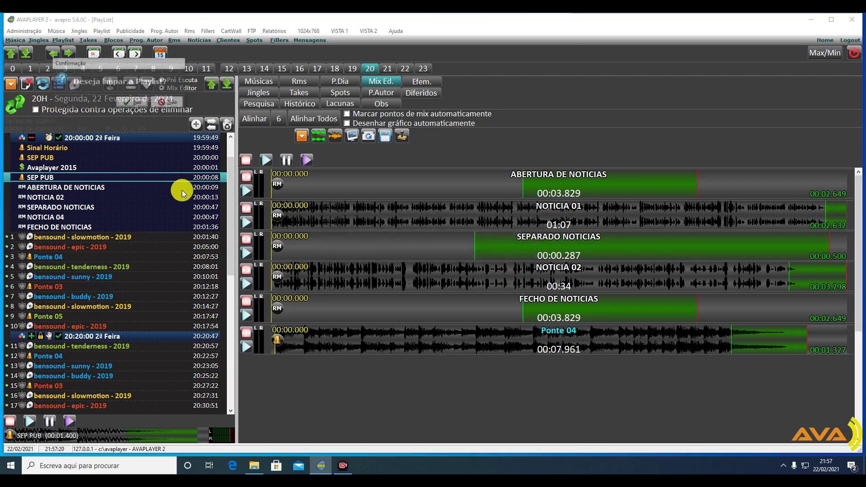
pyautogui.click(140, 101)
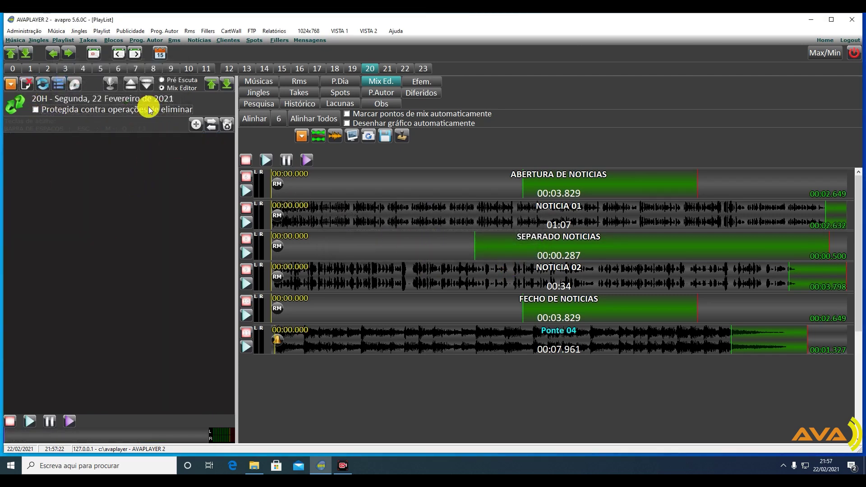
# Step: Add the song bensound - epic - 2019 twice to the empty 20H playlist
pyautogui.click(258, 81)
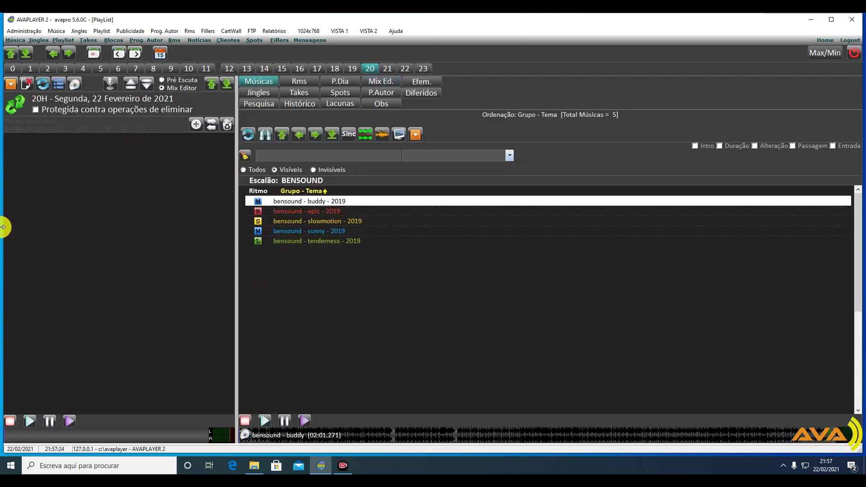
pyautogui.doubleClick(304, 212)
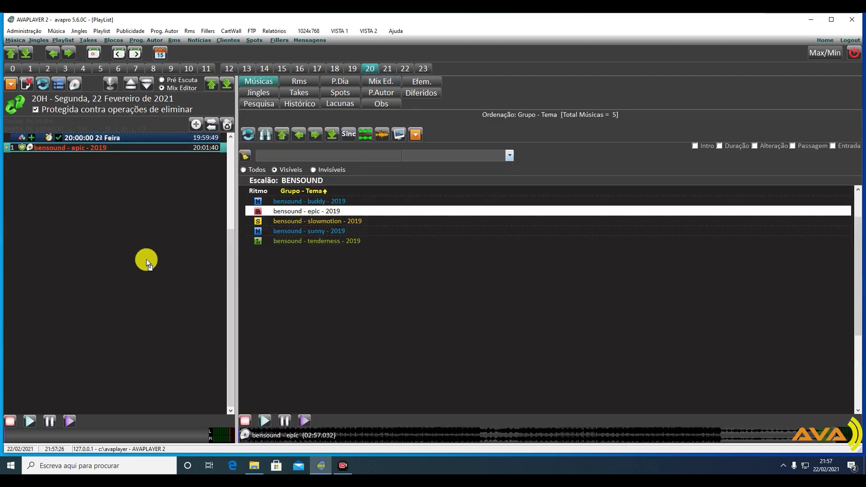
pyautogui.doubleClick(283, 215)
# Step: Expand the 20:00:00 block and play it from the SEP PUB just before ABERTURA DE NOTICIAS
pyautogui.click(30, 139)
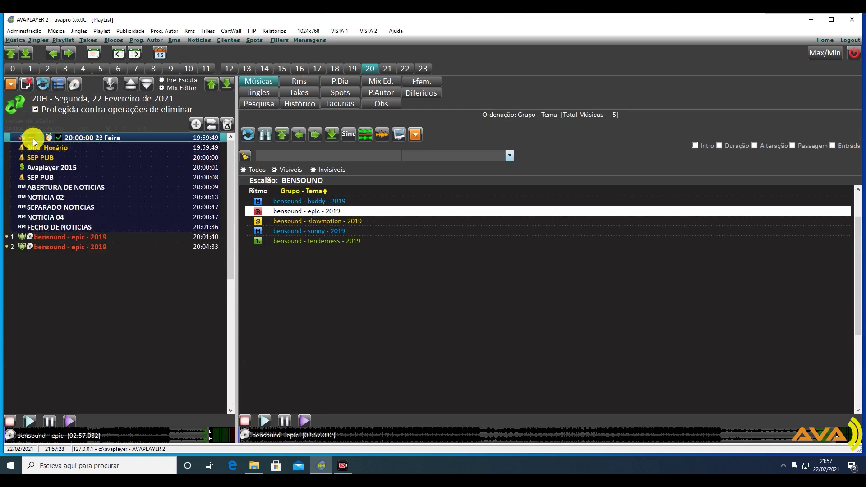
pyautogui.click(36, 178)
pyautogui.press('space')
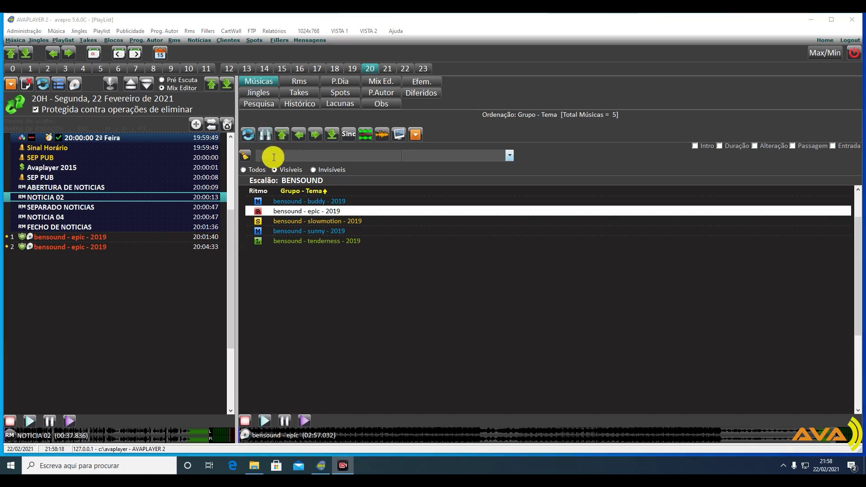
# Step: In Monday's 23:00:00 slot on the Notícias screen, enlarge the news list area and move FECHO DE NOTICIAS down to the end
pyautogui.click(200, 40)
pyautogui.click(44, 158)
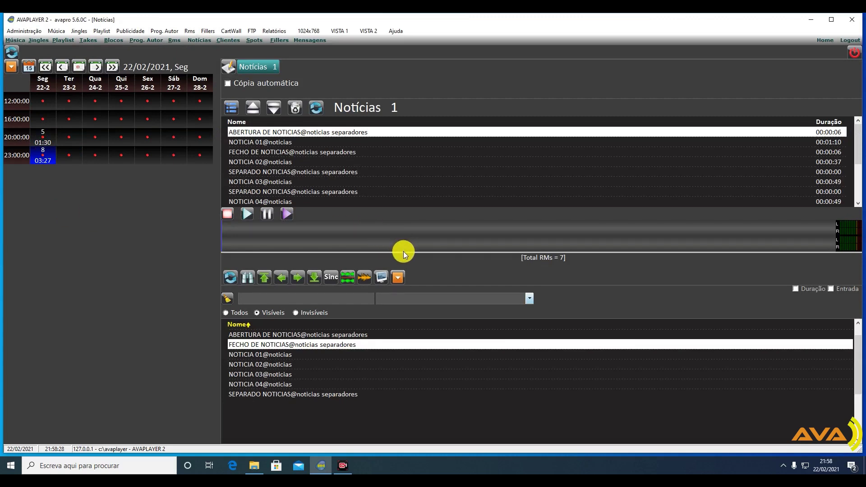
pyautogui.moveTo(402, 251); pyautogui.dragTo(402, 281)
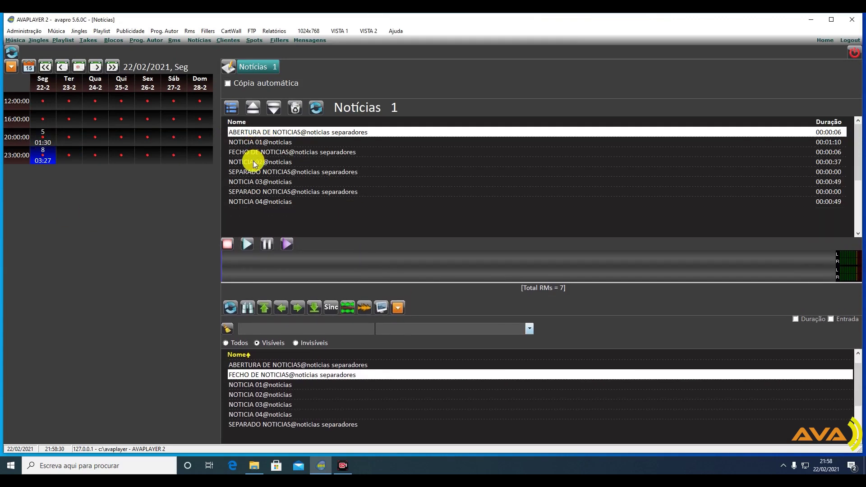
pyautogui.click(249, 162)
pyautogui.click(251, 152)
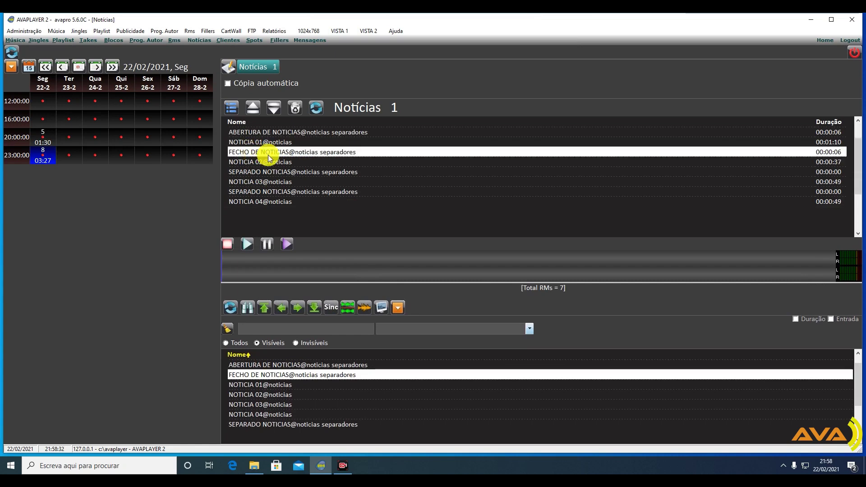
pyautogui.click(271, 111)
pyautogui.click(272, 112)
pyautogui.click(271, 112)
pyautogui.click(272, 112)
pyautogui.click(272, 112)
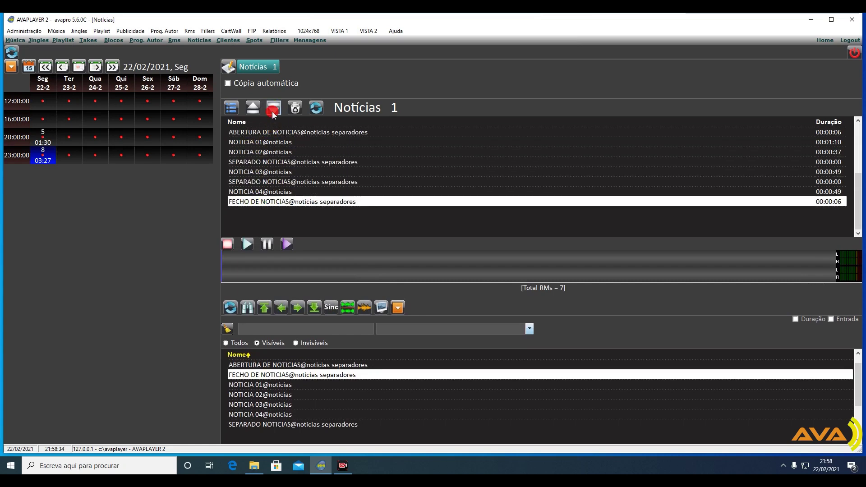
# Step: Move the first SEPARADO NOTICIAS up to directly after NOTICIA 01
pyautogui.click(251, 132)
pyautogui.click(251, 142)
pyautogui.click(257, 154)
pyautogui.click(256, 161)
pyautogui.click(256, 110)
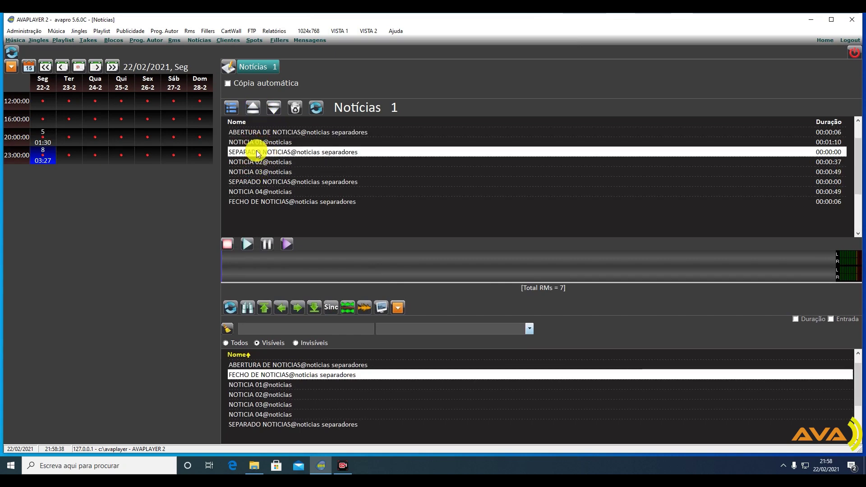
# Step: Move the second SEPARADO NOTICIAS up to directly after NOTICIA 02
pyautogui.click(253, 143)
pyautogui.click(252, 152)
pyautogui.click(256, 163)
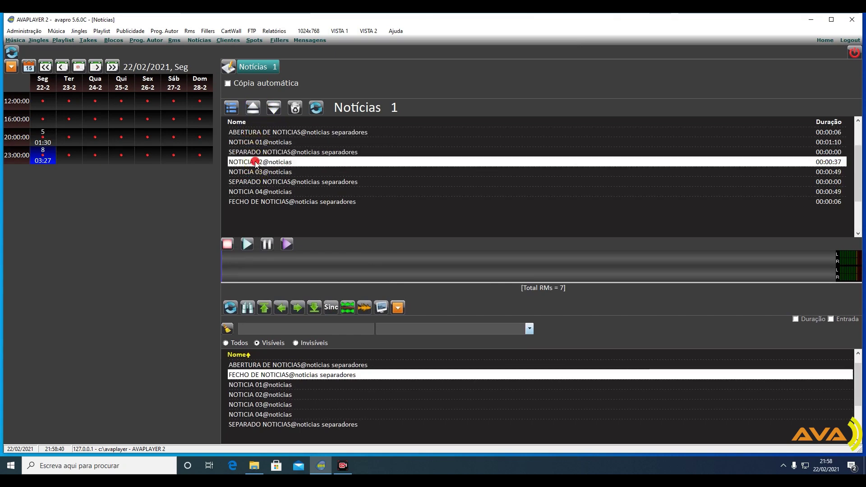
pyautogui.click(258, 182)
pyautogui.click(254, 109)
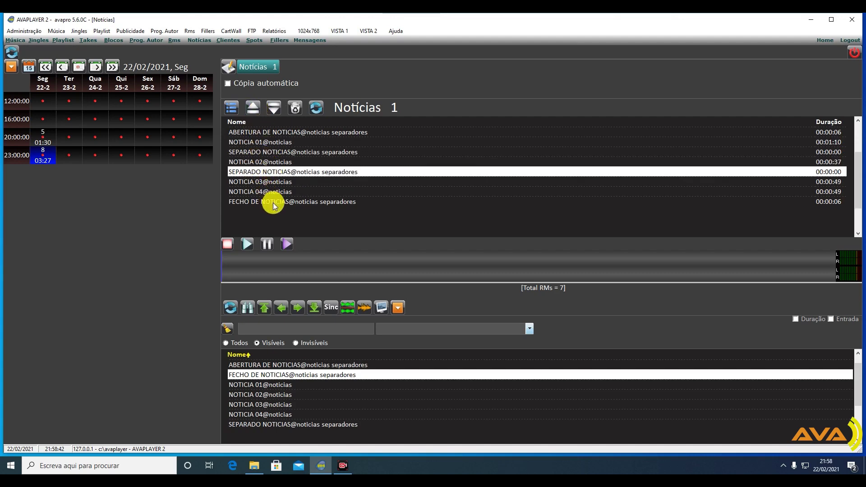
pyautogui.click(274, 183)
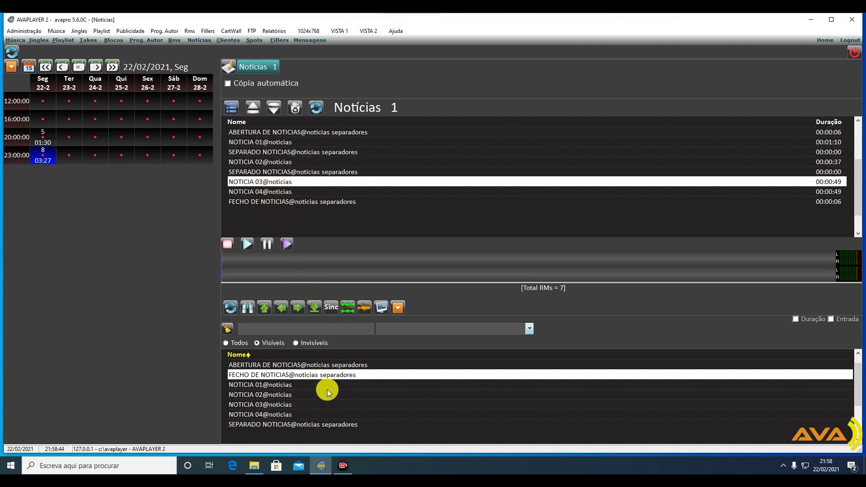
# Step: Insert another SEPARADO NOTICIAS between NOTICIA 03 and NOTICIA 04 in Monday's 23:00:00 slot
pyautogui.doubleClick(300, 426)
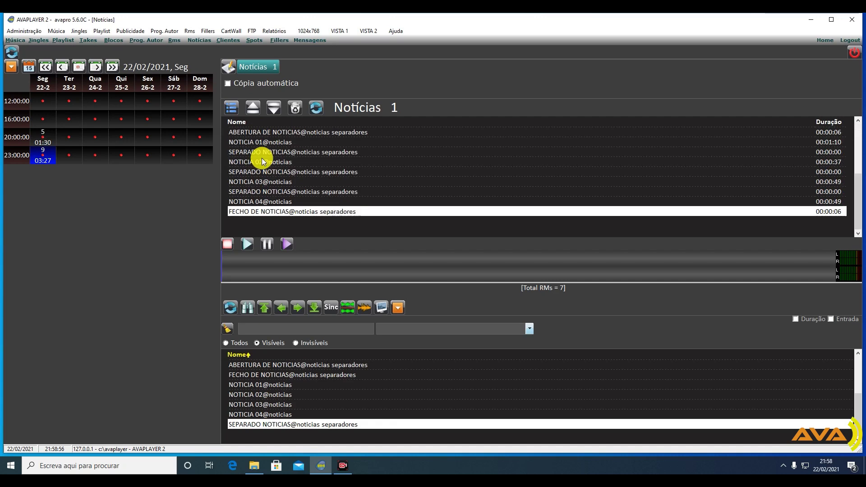
# Step: Enable Cópia automática for Monday's 23:00:00 slot and set its Substituir format to aaaa-mm-dd
pyautogui.click(243, 85)
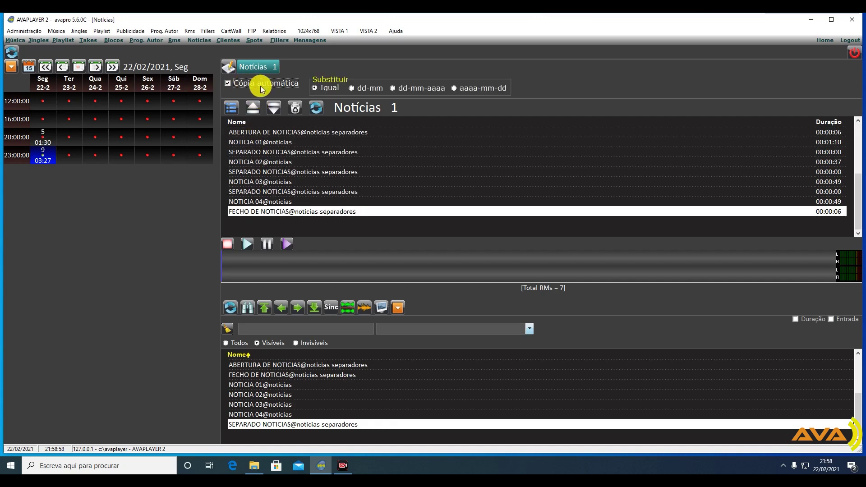
pyautogui.click(87, 153)
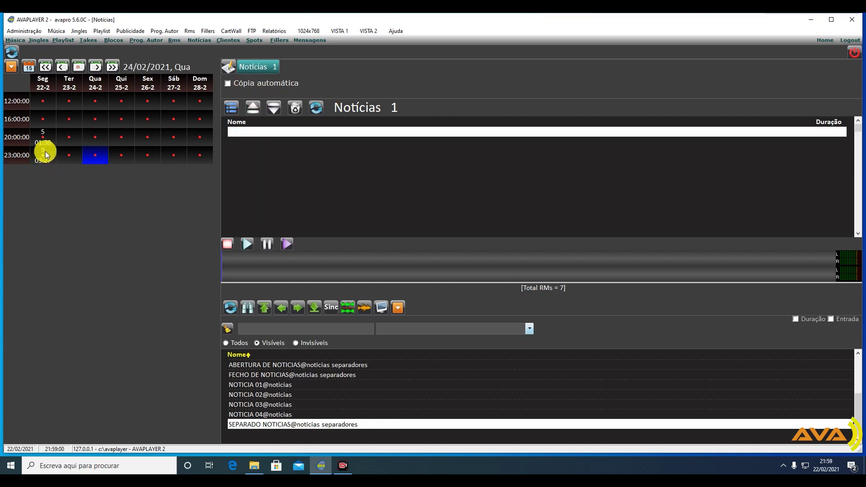
pyautogui.click(41, 159)
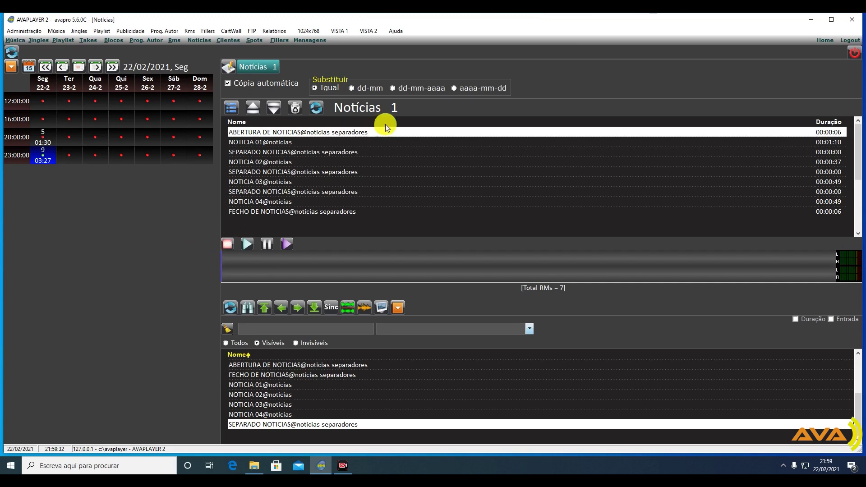
pyautogui.click(362, 92)
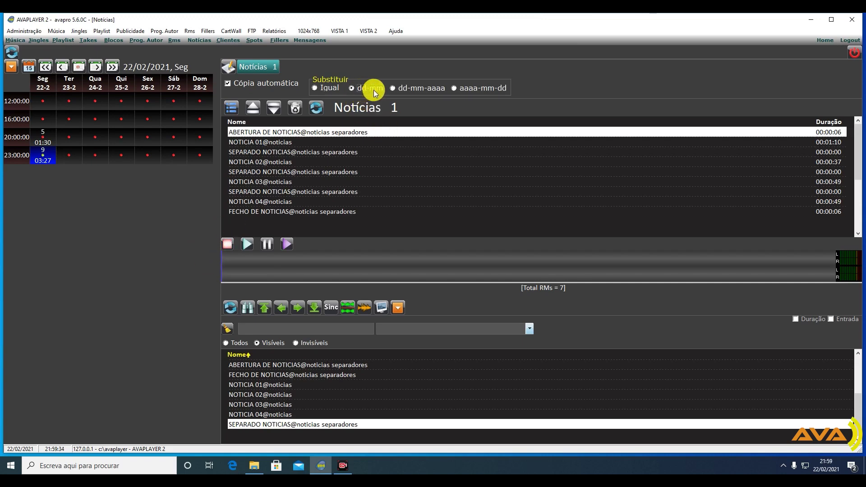
pyautogui.click(472, 88)
# Step: Switch to File Explorer, go to the NOTICIAS subfolder of rms and duplicate the NOTICIA 01 audio file there
pyautogui.click(272, 143)
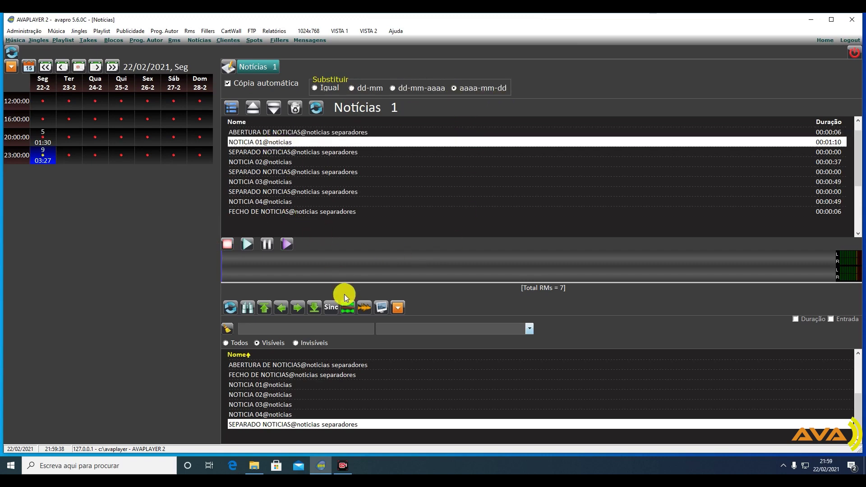
pyautogui.click(386, 308)
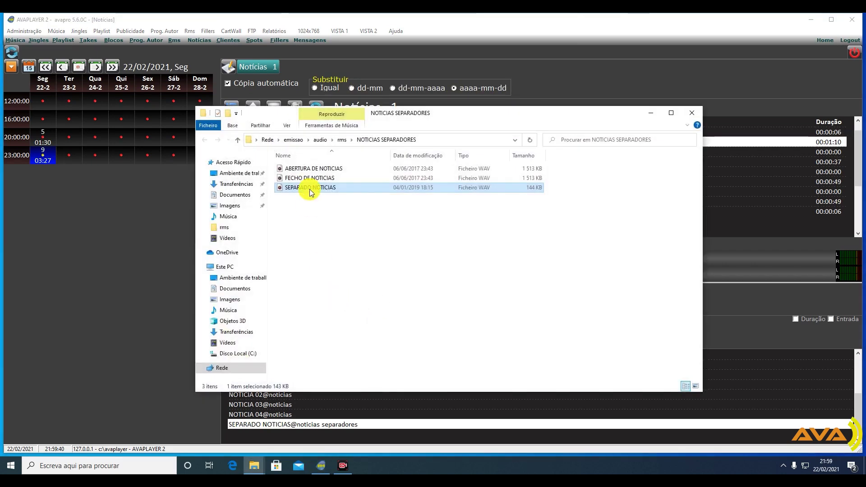
pyautogui.click(341, 139)
pyautogui.click(296, 172)
pyautogui.doubleClick(296, 171)
pyautogui.click(302, 167)
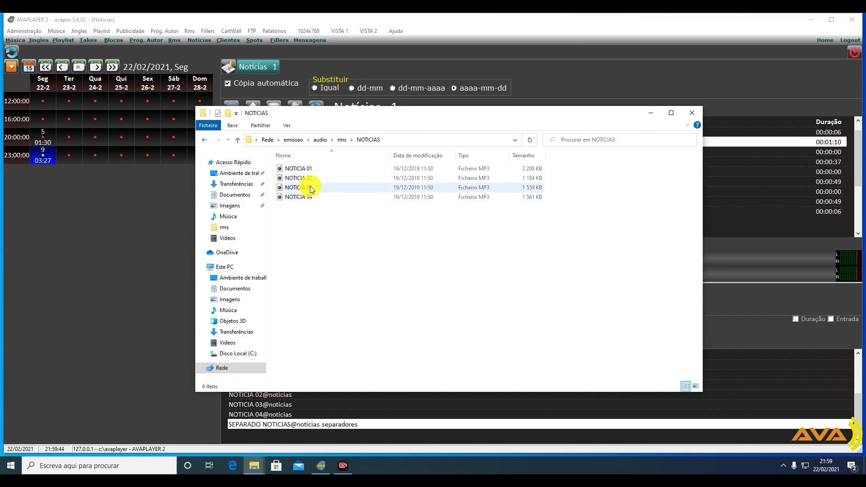
pyautogui.rightClick(302, 262)
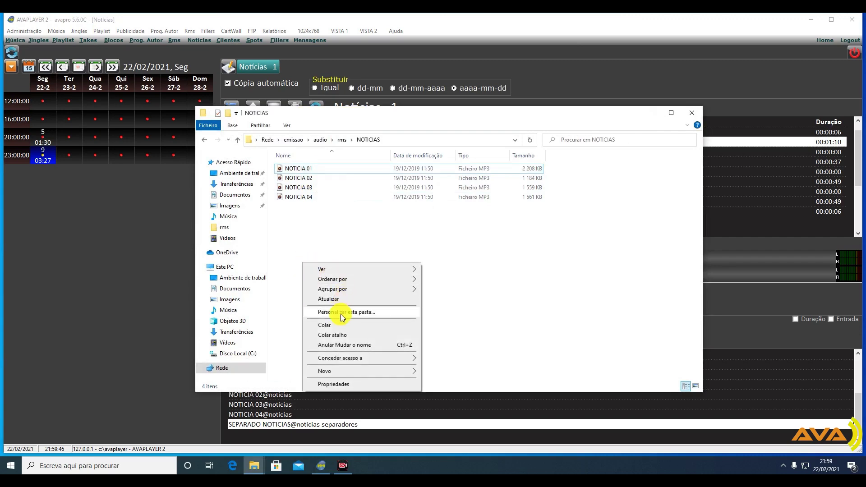
pyautogui.click(338, 325)
pyautogui.press('F2')
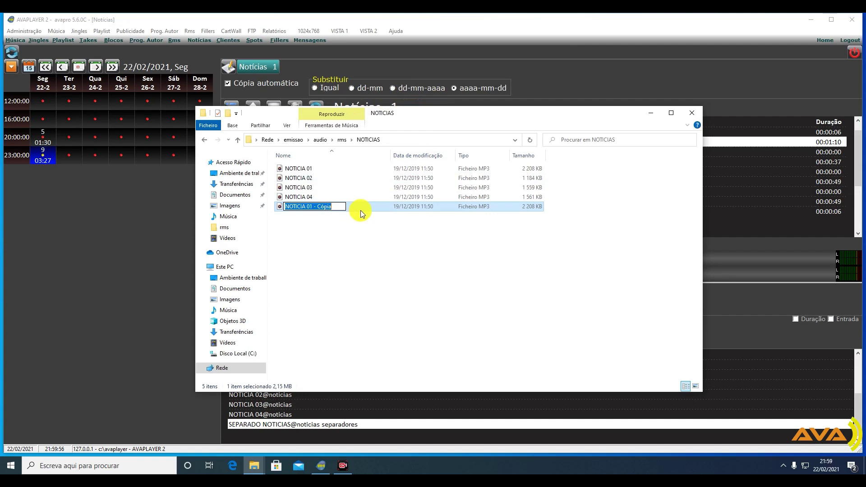
pyautogui.press('Right')
pyautogui.press('Left')
pyautogui.press('Left')
pyautogui.press('Left')
pyautogui.press('Left')
pyautogui.press('Left')
pyautogui.press('Left')
pyautogui.press('Left')
pyautogui.hotkey('shift', 'Right')
pyautogui.hotkey('shift', 'Right')
pyautogui.hotkey('shift', 'Right')
pyautogui.hotkey('shift', 'Right')
pyautogui.hotkey('shift', 'Right')
pyautogui.hotkey('shift', 'Right')
pyautogui.hotkey('shift', 'Right')
pyautogui.press('BackSpace')
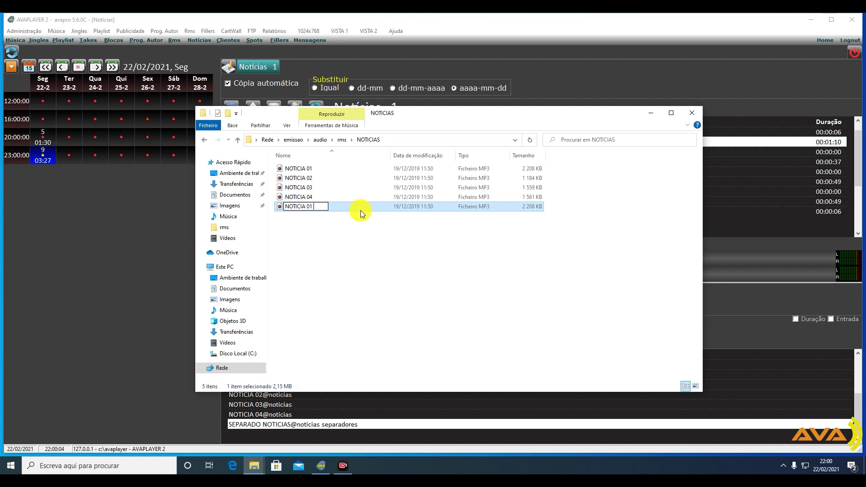
pyautogui.write('-')
pyautogui.write('02-2021')
pyautogui.press('BackSpace')
pyautogui.write('22')
pyautogui.hotkey('ctrl', 'shift', 'Left')
pyautogui.hotkey('ctrl', 'shift', 'Left')
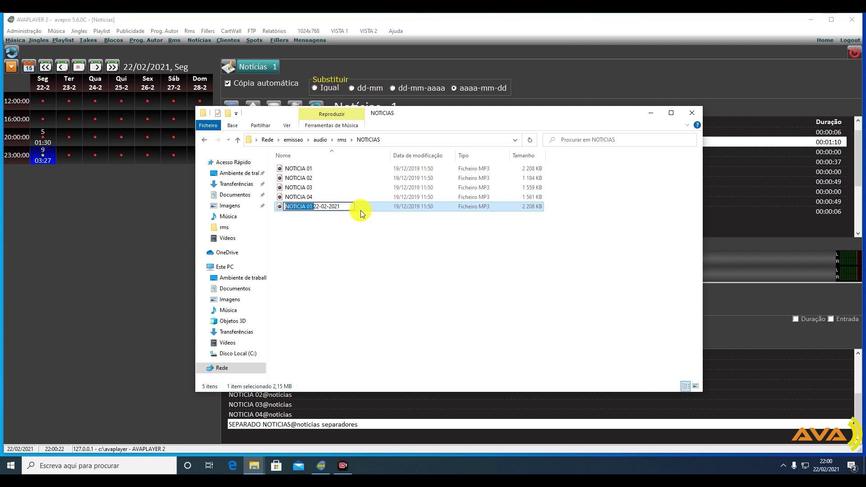
pyautogui.press('Right')
pyautogui.write('test')
pyautogui.press('BackSpace')
pyautogui.press('BackSpace')
pyautogui.press('BackSpace')
pyautogui.hotkey('shift', 'Left')
pyautogui.hotkey('shift', 'Left')
pyautogui.hotkey('shift', 'Left')
pyautogui.hotkey('shift', 'Left')
pyautogui.hotkey('shift', 'Left')
pyautogui.hotkey('shift', 'Left')
pyautogui.hotkey('shift', 'Left')
pyautogui.hotkey('shift', 'Left')
pyautogui.hotkey('shift', 'Left')
pyautogui.hotkey('shift', 'Left')
pyautogui.hotkey('shift', 'Left')
pyautogui.press('Return')
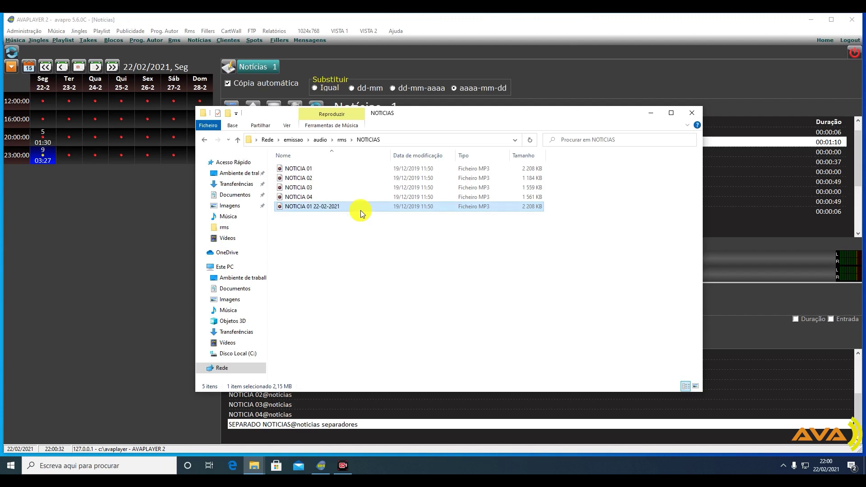
# Step: Return to AVAPLAYER 2 and synchronise the \\emissao\audio\rms folder with subfolders and automatic mix points included
pyautogui.click(756, 278)
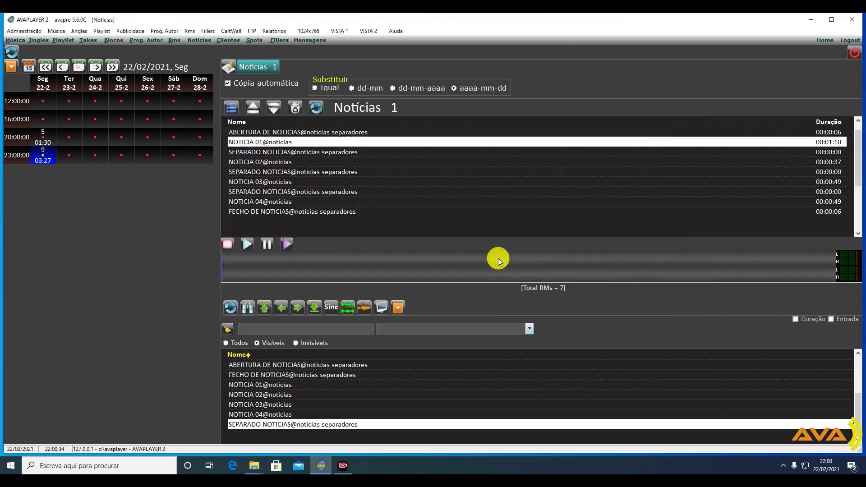
pyautogui.click(329, 310)
pyautogui.click(364, 317)
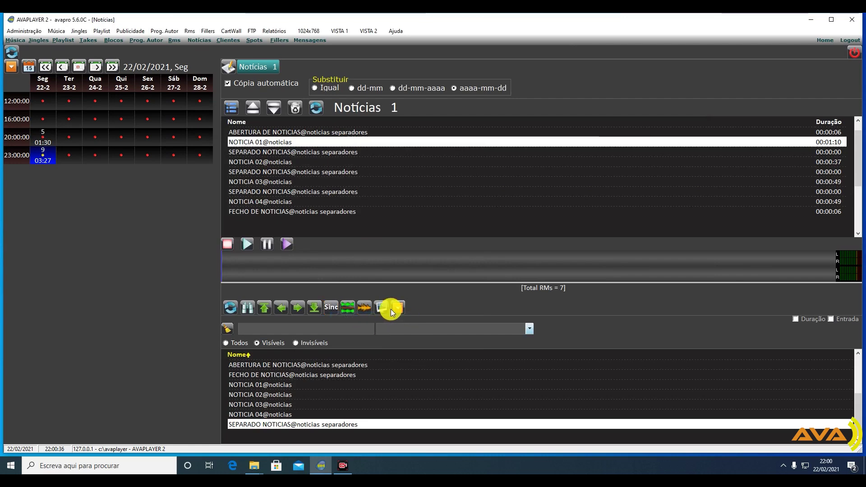
pyautogui.click(502, 340)
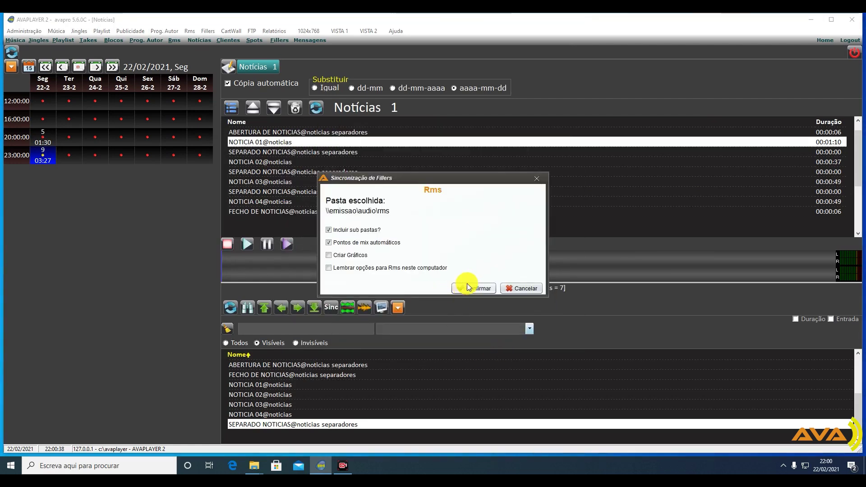
pyautogui.click(472, 287)
pyautogui.click(489, 262)
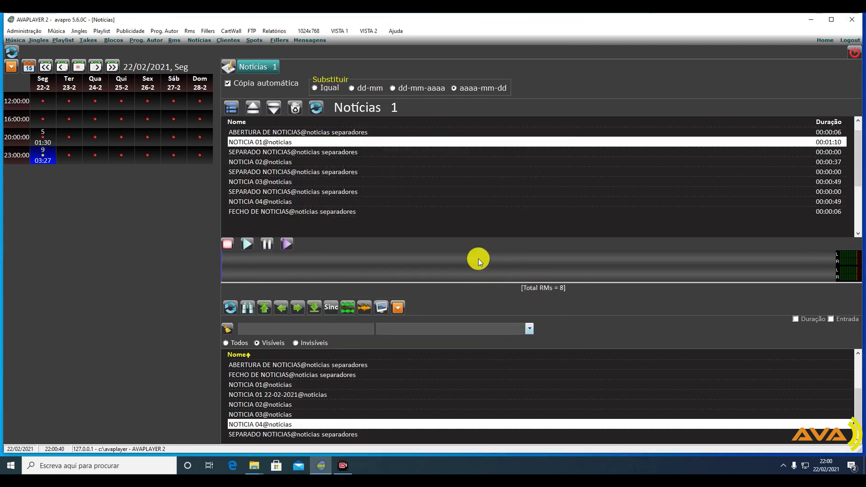
pyautogui.click(295, 107)
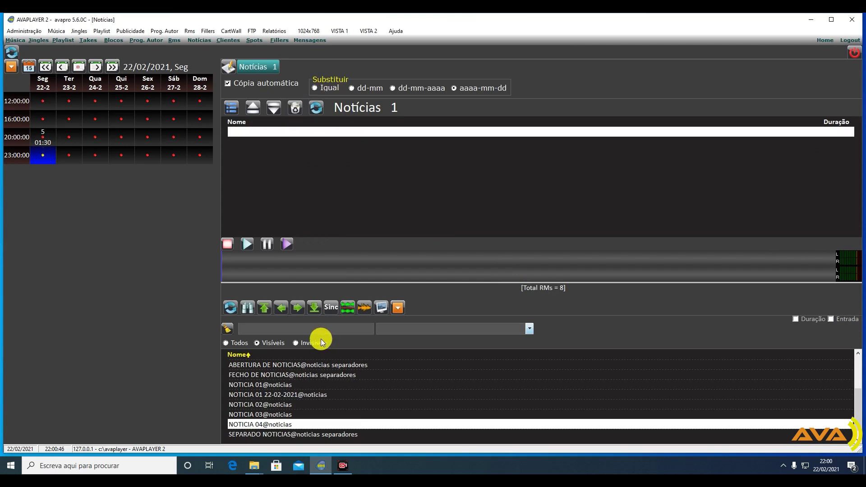
pyautogui.click(284, 329)
pyautogui.write('noti')
pyautogui.press('Return')
pyautogui.write('1')
pyautogui.press('BackSpace')
pyautogui.write('22')
pyautogui.press('Return')
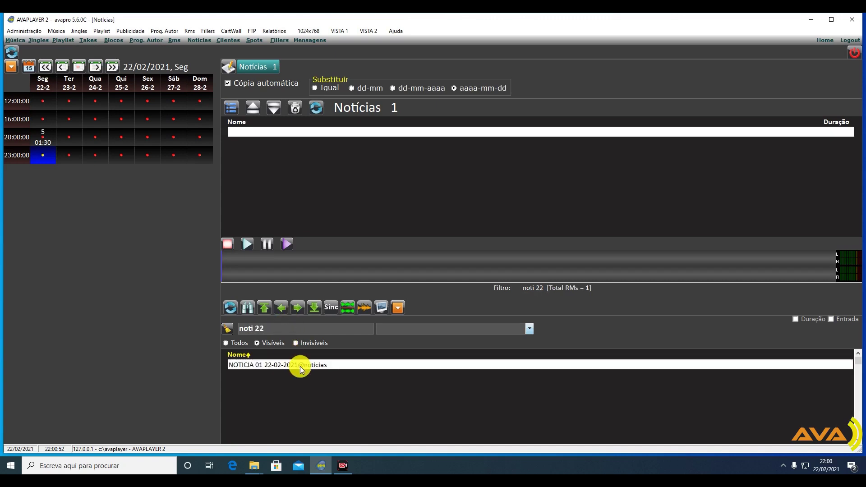
pyautogui.doubleClick(289, 367)
# Step: Filter the library by "abe" and add ABERTURA DE NOTICIAS to the 23:00:00 slot
pyautogui.click(284, 328)
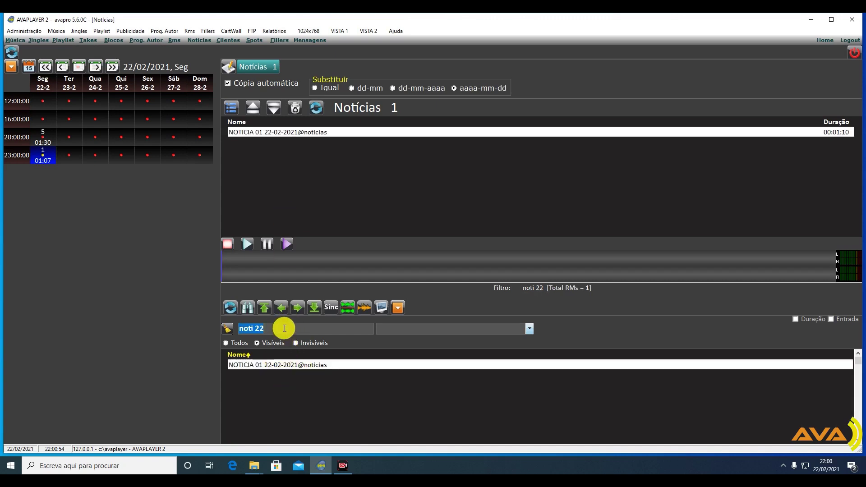
pyautogui.click(238, 329)
pyautogui.hotkey('shift', 'End')
pyautogui.write('abe')
pyautogui.press('Return')
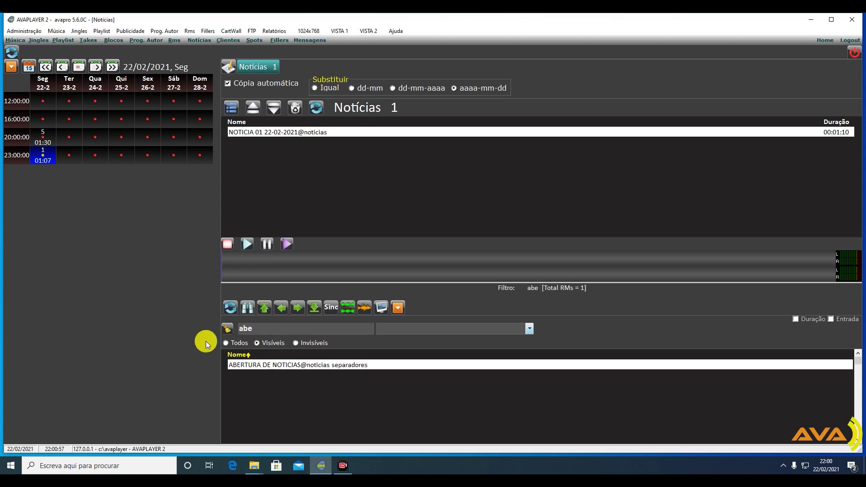
pyautogui.doubleClick(266, 365)
pyautogui.write('fech')
pyautogui.press('Return')
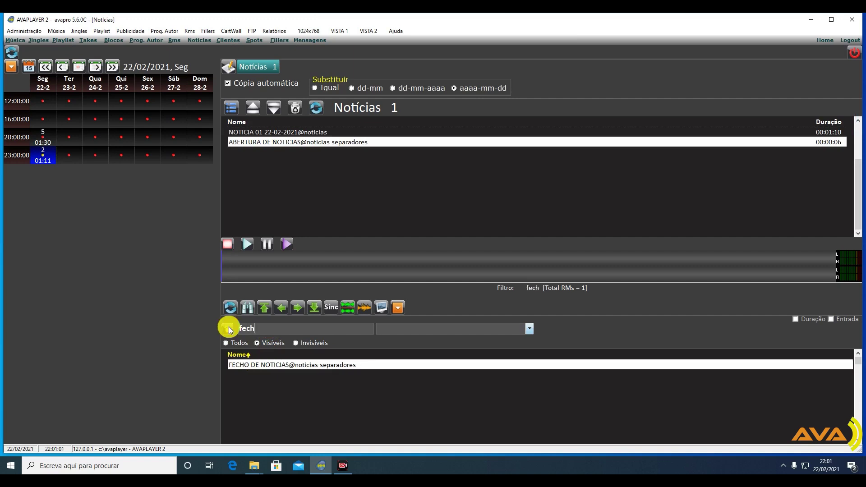
pyautogui.doubleClick(289, 369)
pyautogui.click(248, 132)
pyautogui.click(274, 108)
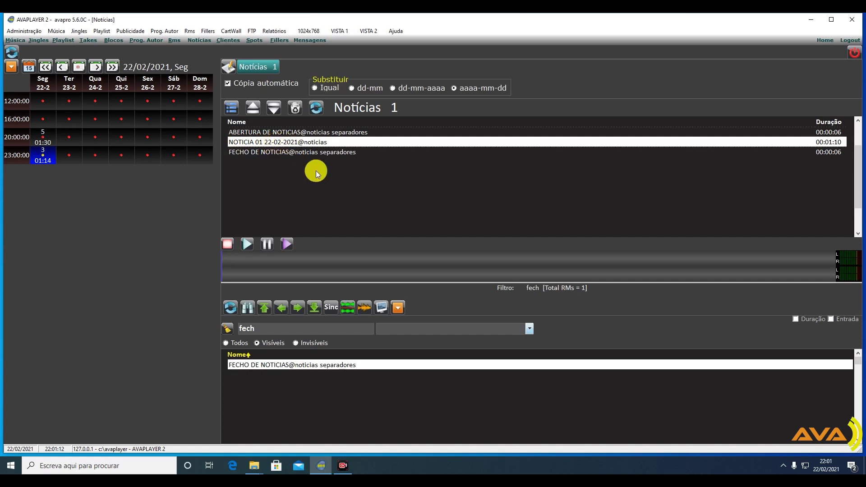
# Step: Examine the following week's 23:00:00 slots for Monday 1-3 and Tuesday 2-3, and return to Monday 22-2
pyautogui.click(46, 155)
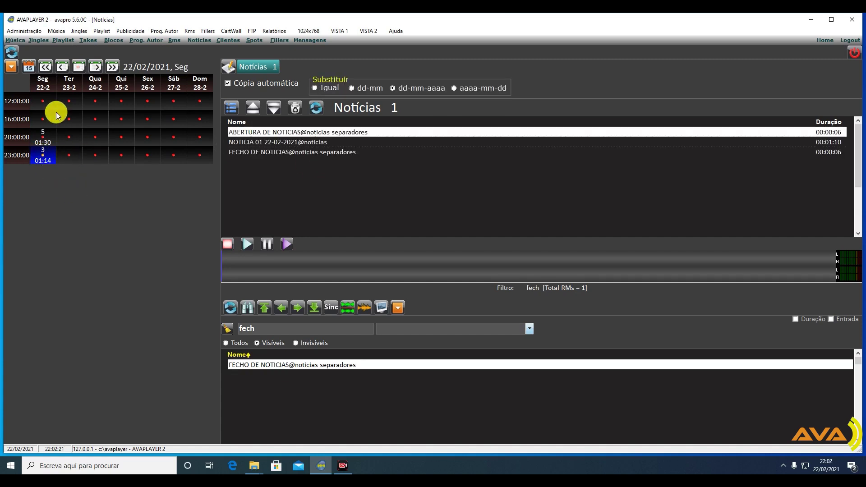
pyautogui.click(111, 69)
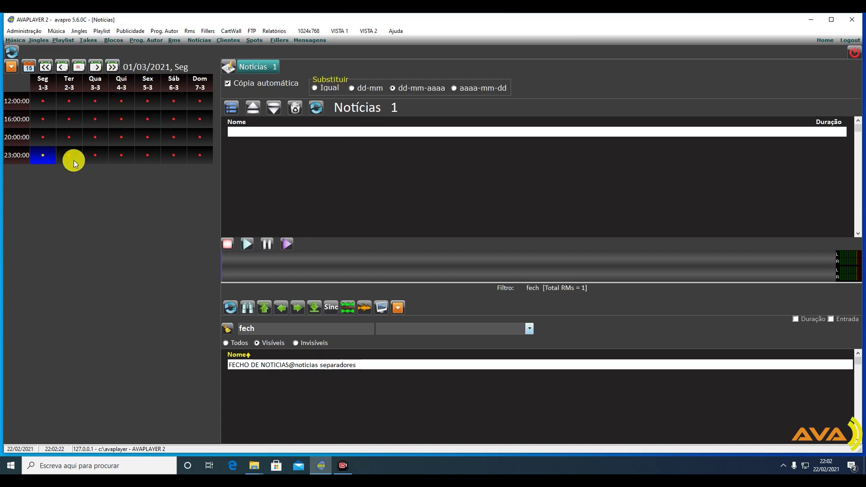
pyautogui.click(70, 157)
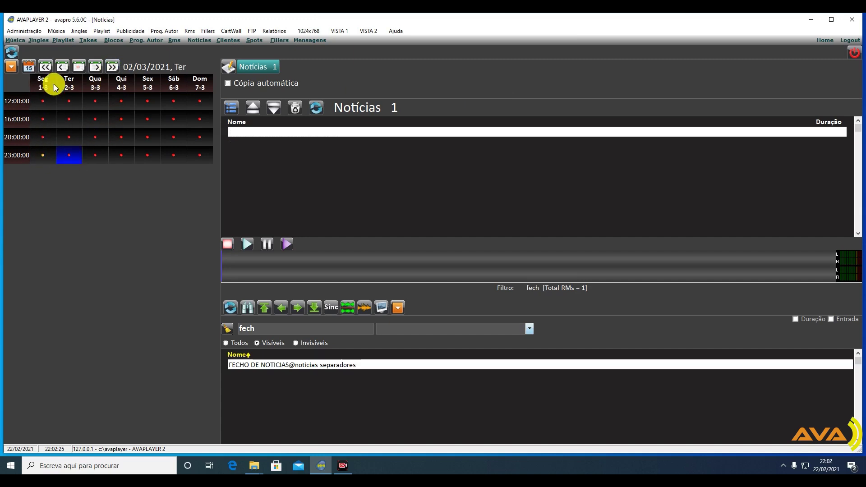
pyautogui.click(79, 67)
pyautogui.click(43, 155)
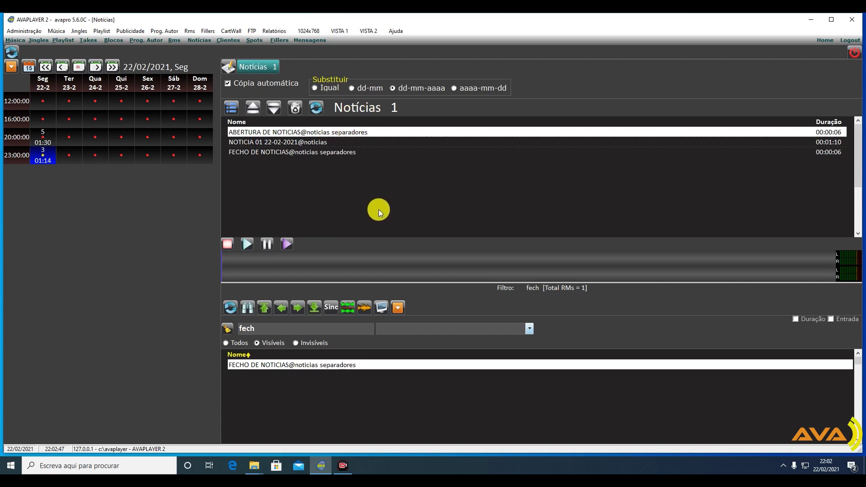
# Step: Switch the slot's Substituir format through dd-mm and dd-mm-aaaa, finishing on aaaa-mm-dd
pyautogui.click(384, 89)
pyautogui.click(419, 90)
pyautogui.click(487, 91)
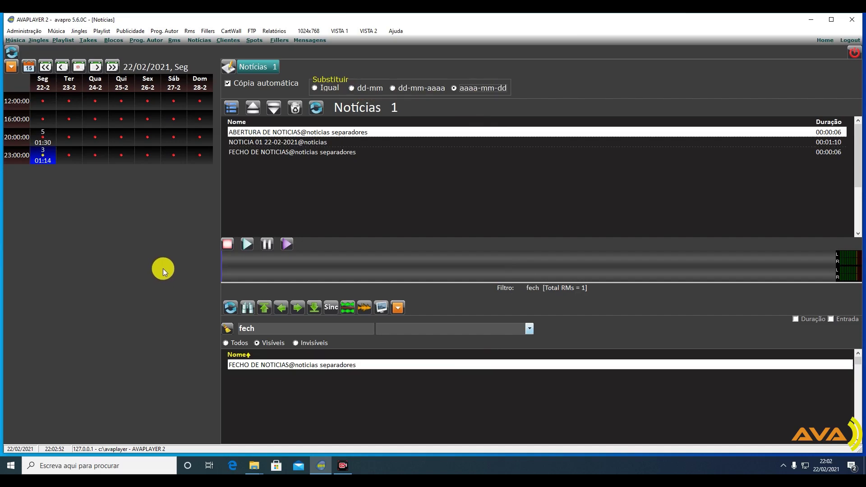